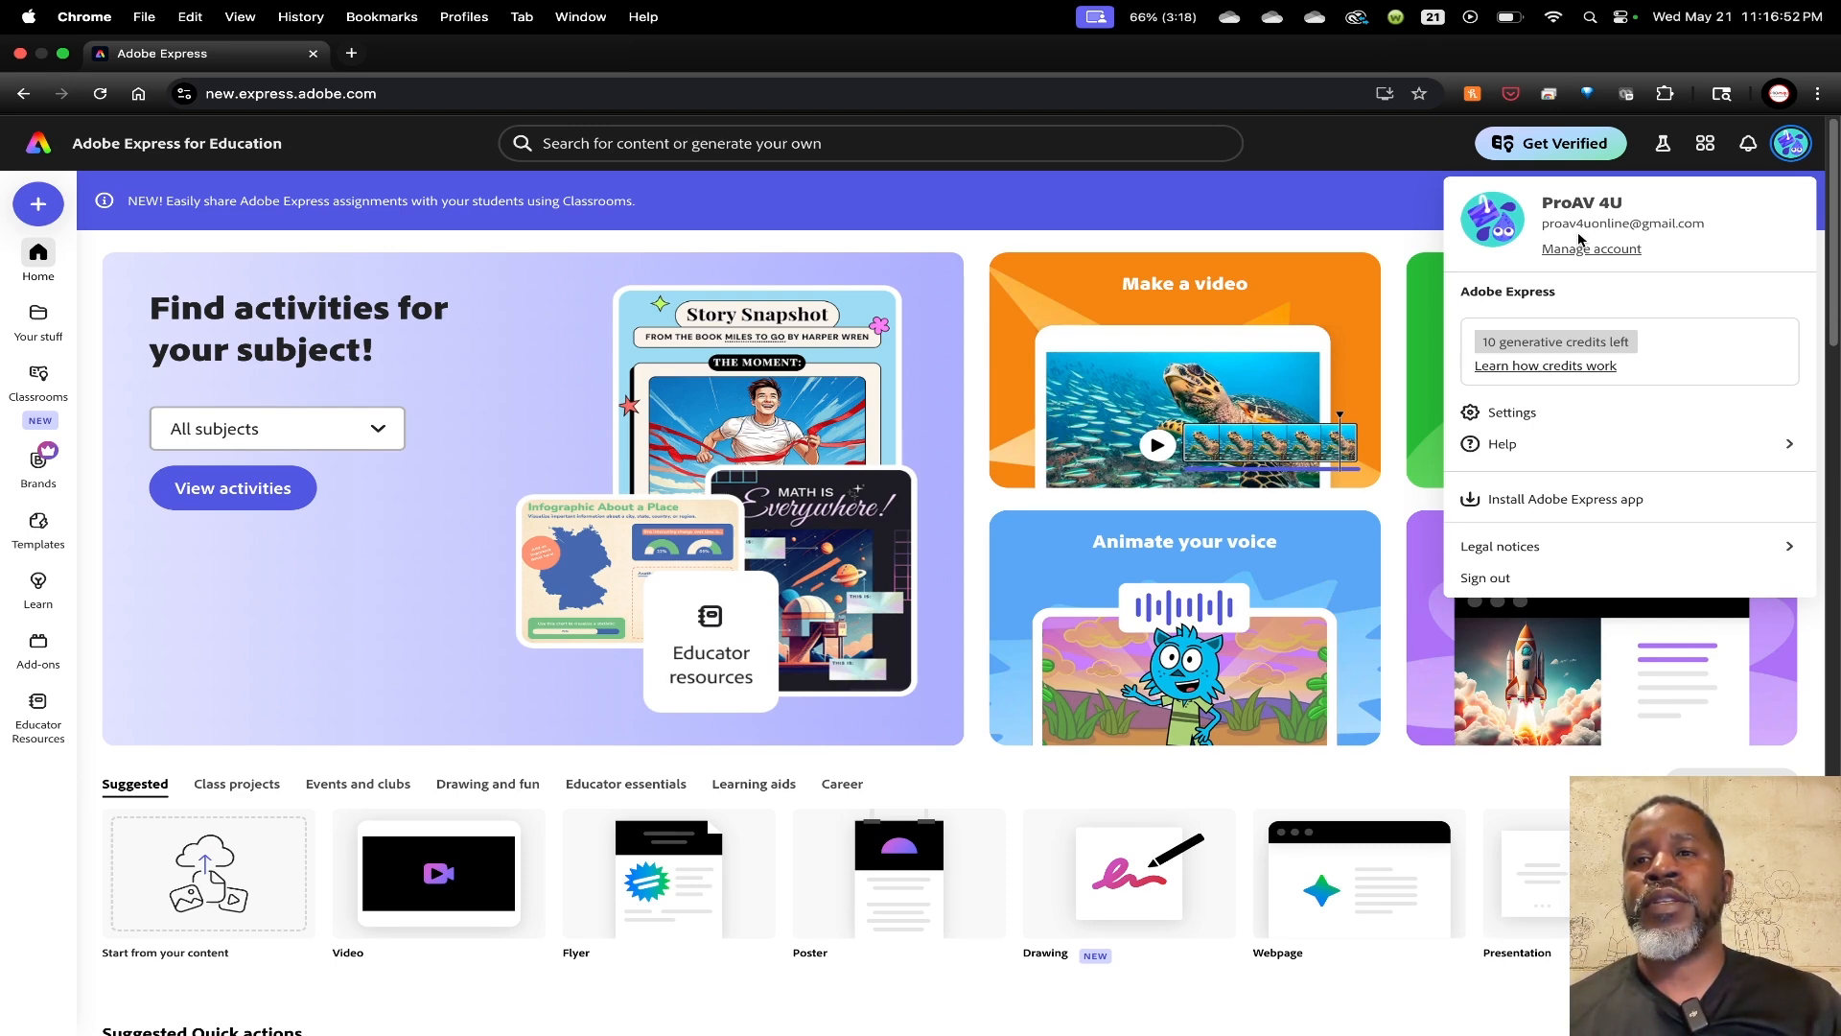
Close the account menu and go to the Classrooms page listing Alg - Period 1 and P 4U's Class
click(1384, 184)
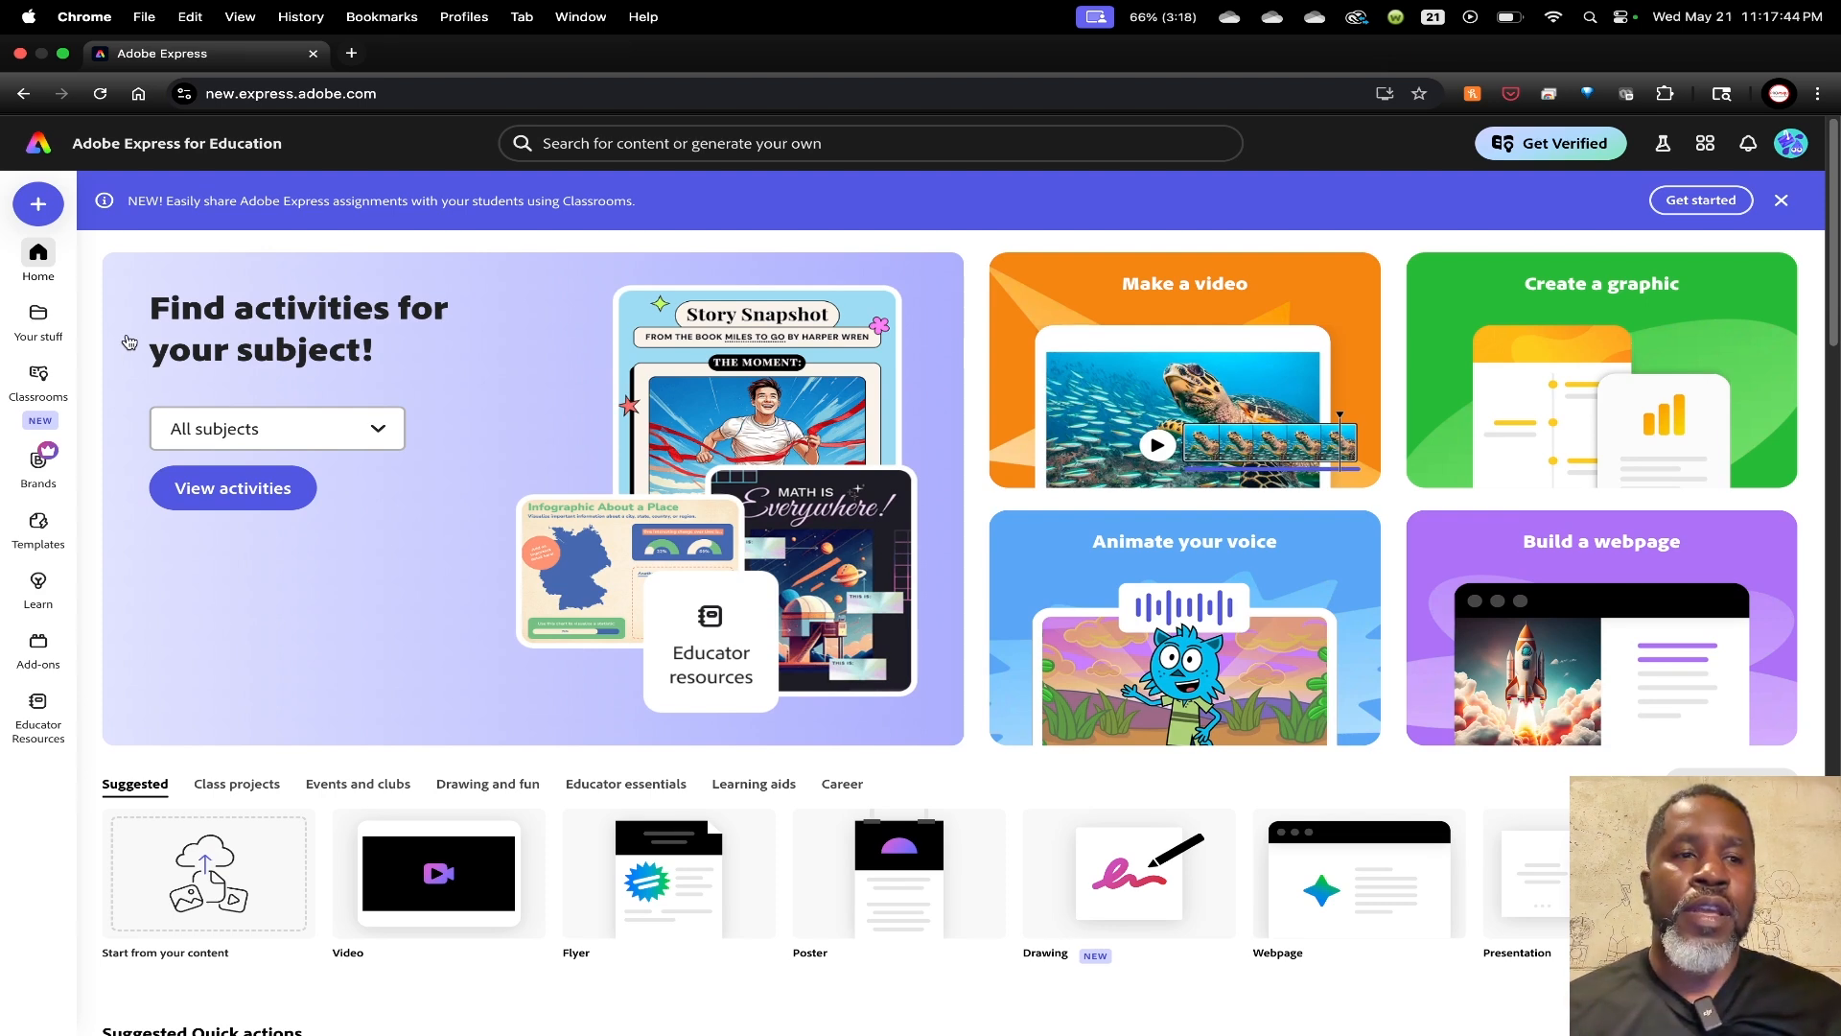
mouse_move(19, 307)
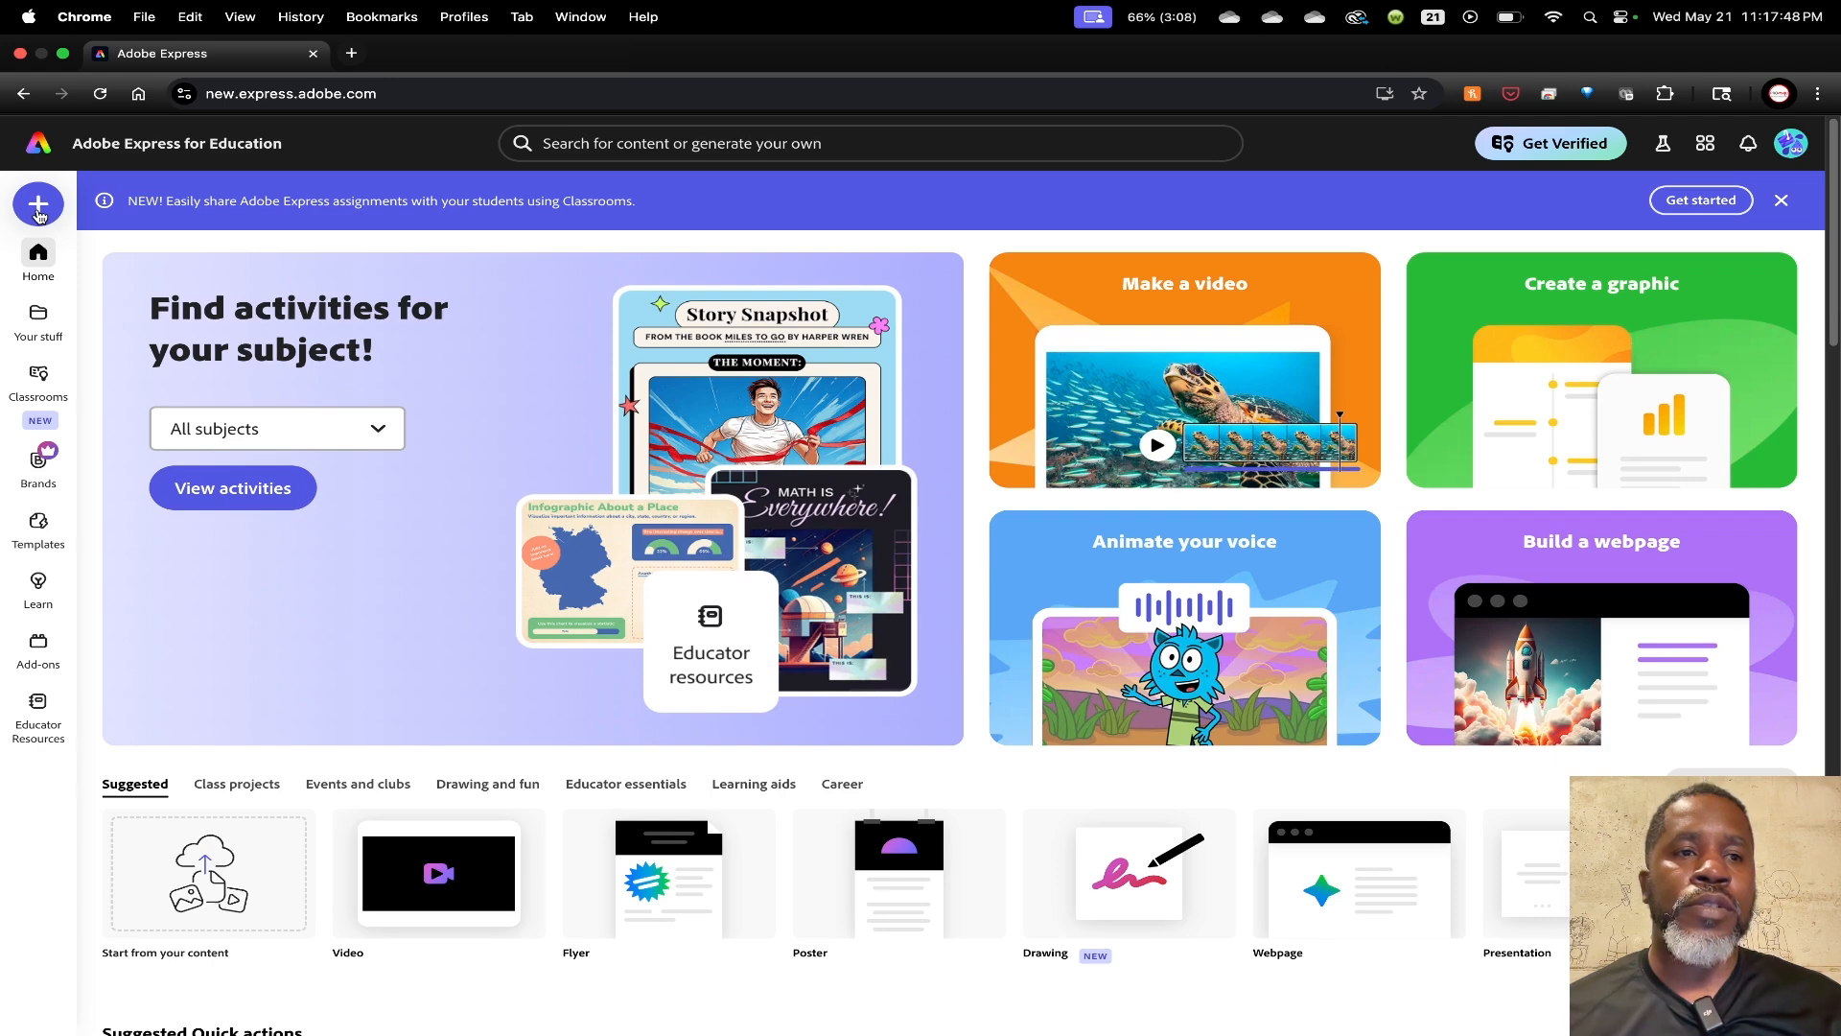
mouse_move(46, 374)
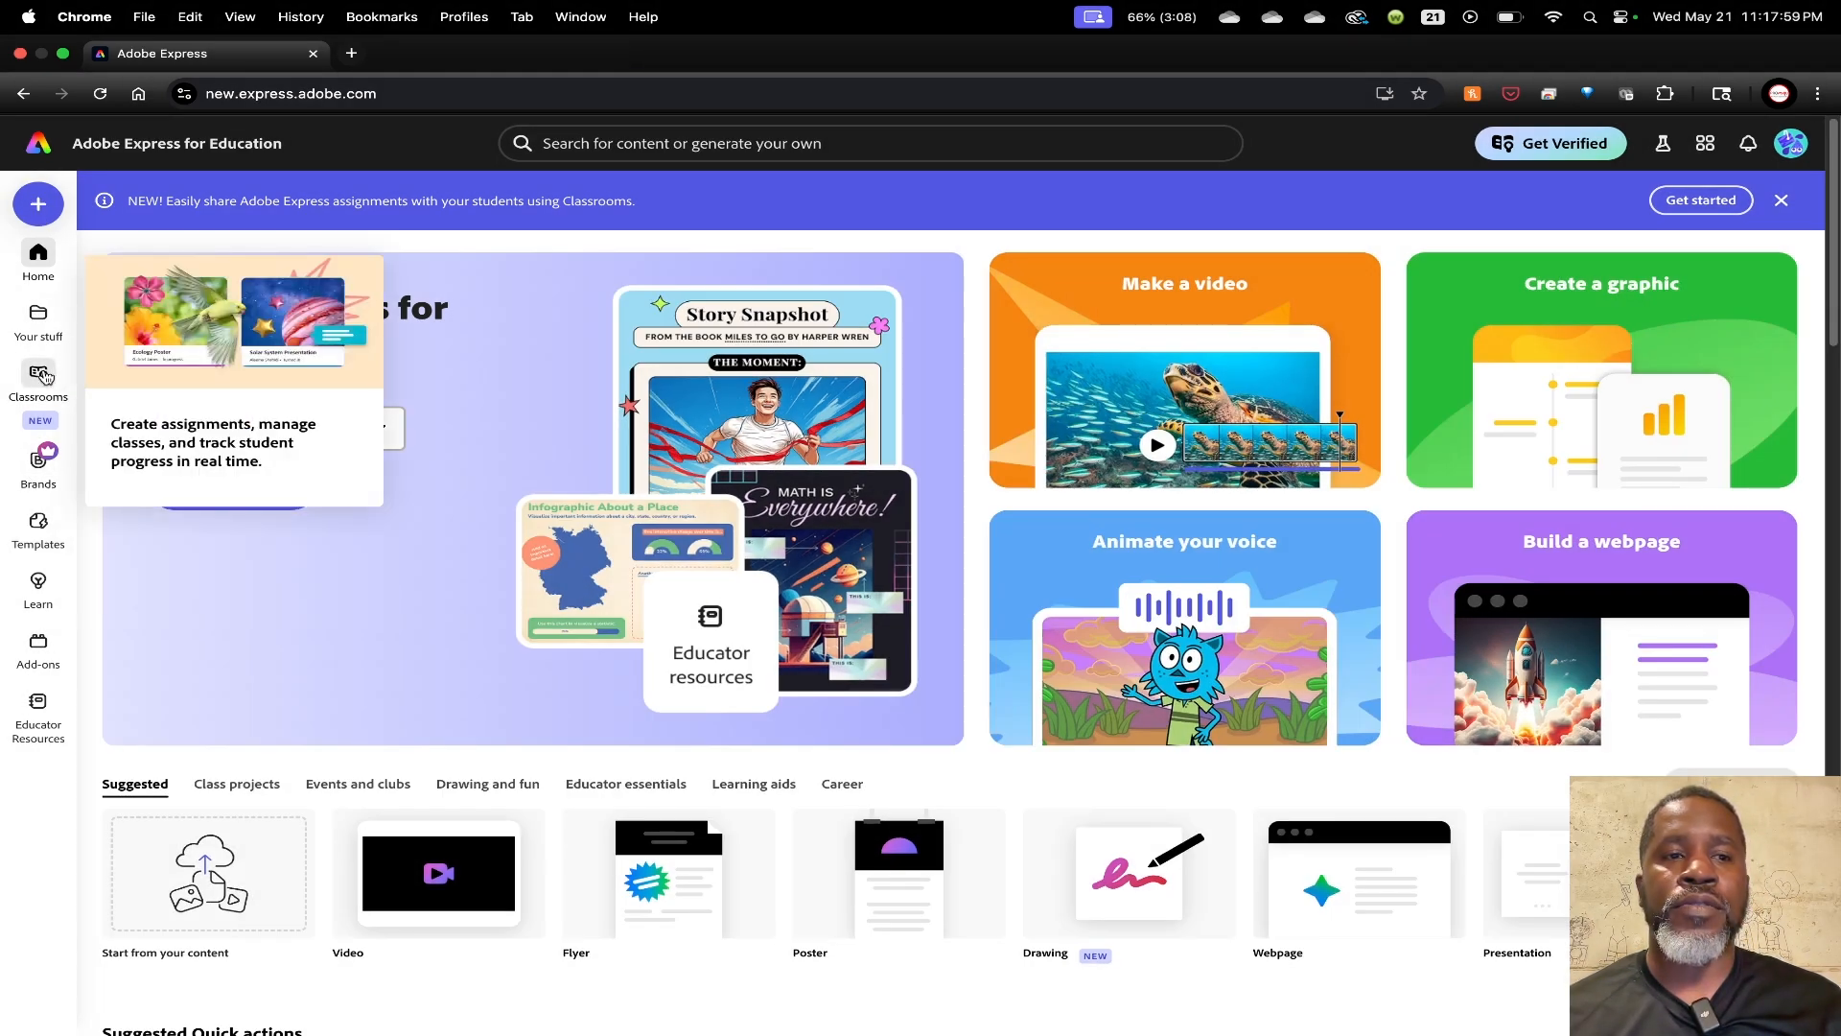
click(46, 374)
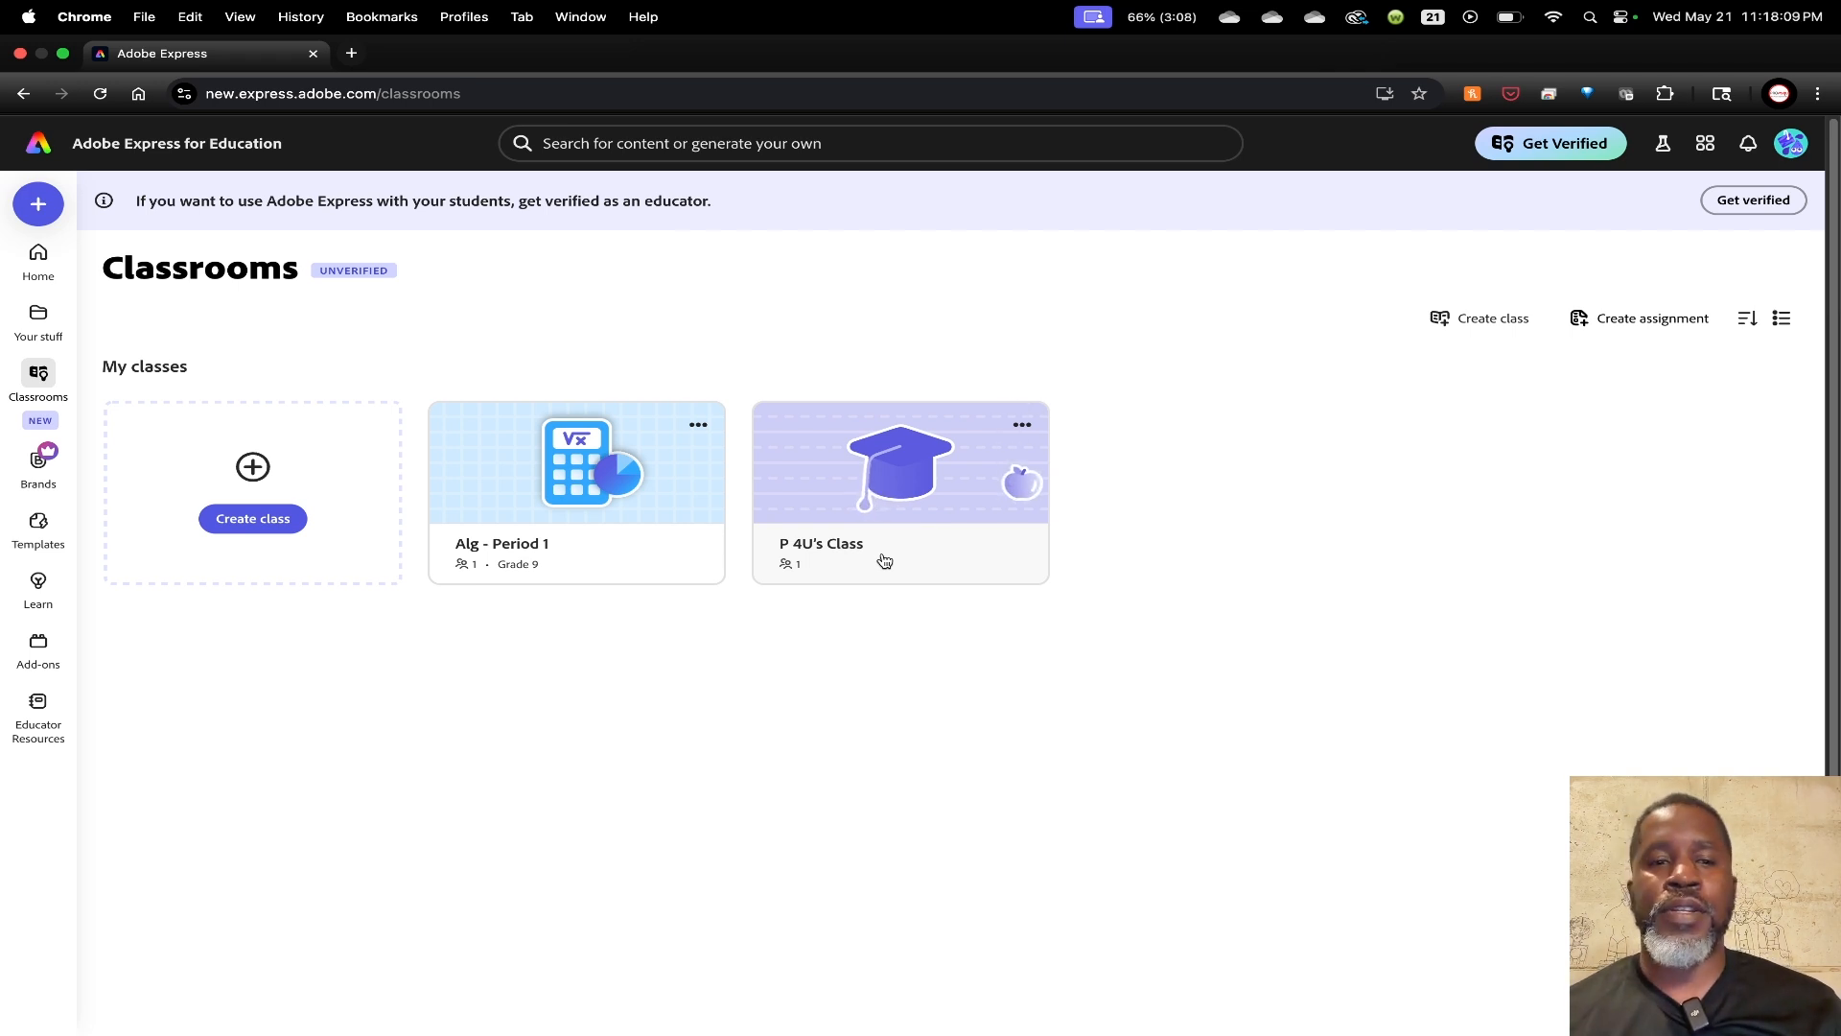
Start a new class from the Create class placeholder card
click(255, 519)
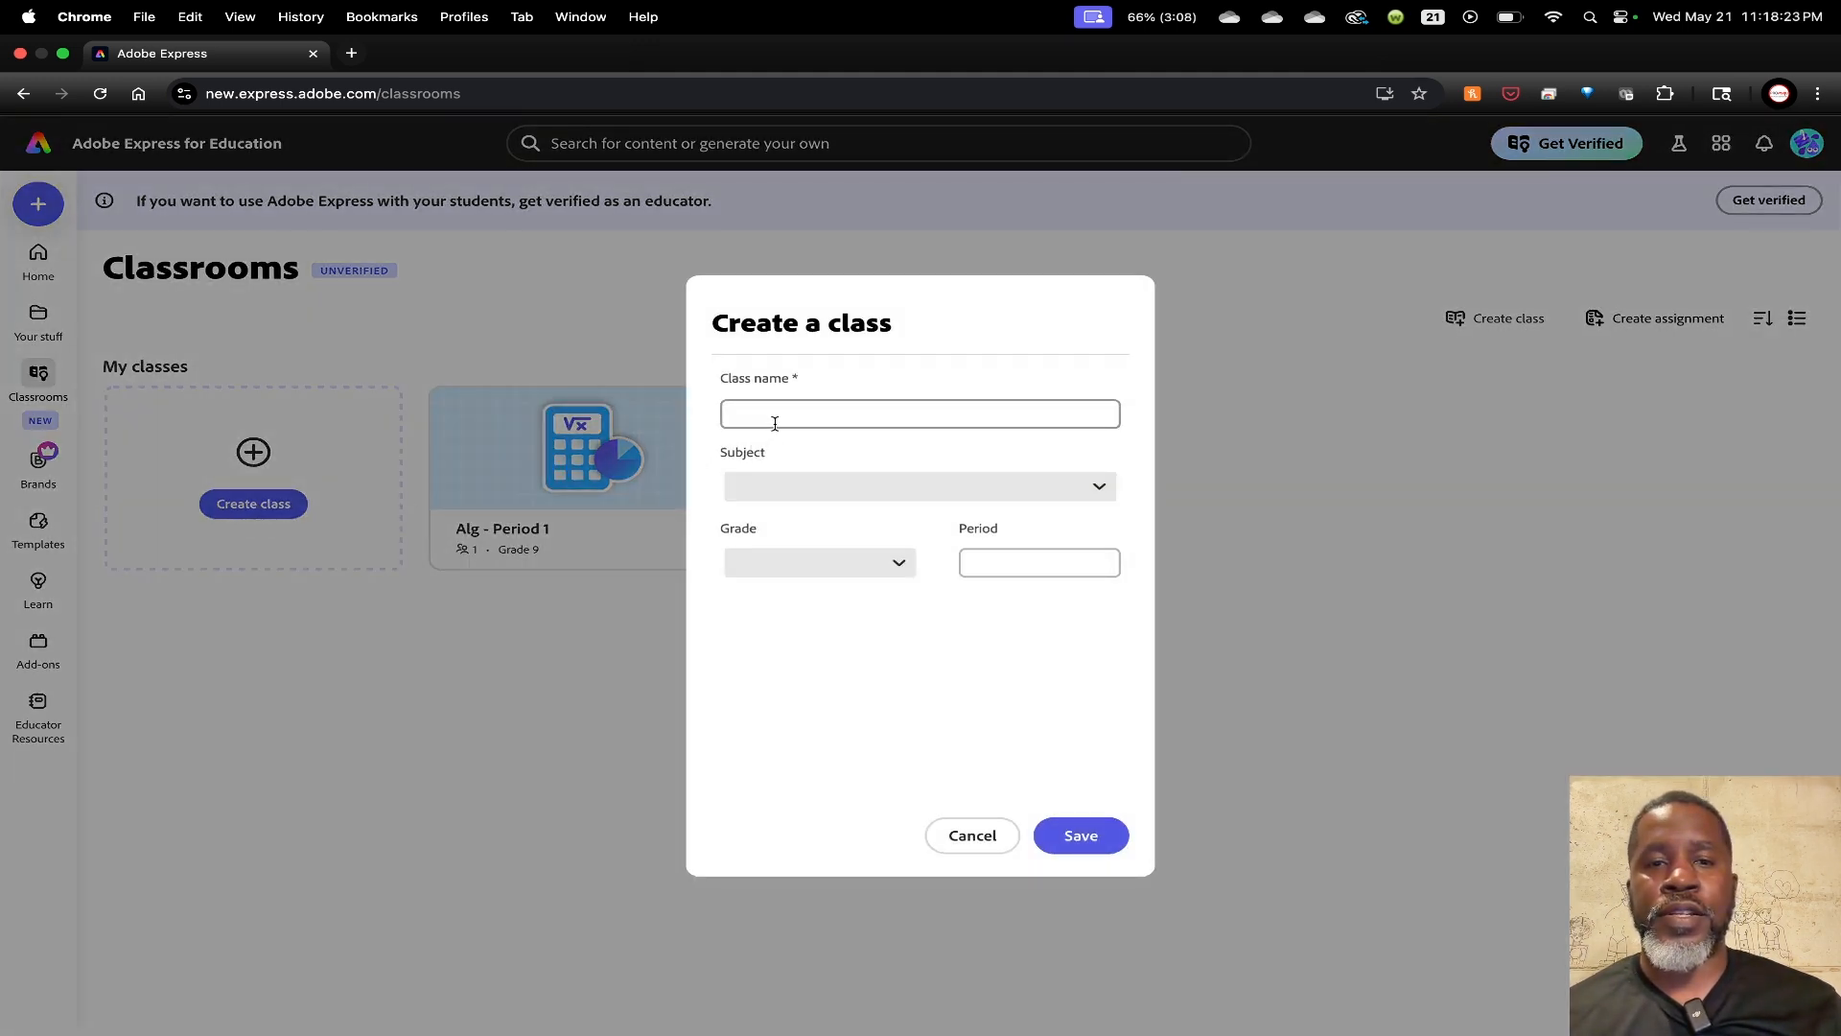
Save a class named 'Algebra C&C' with subject Math, grade 9 and period 3
click(776, 417)
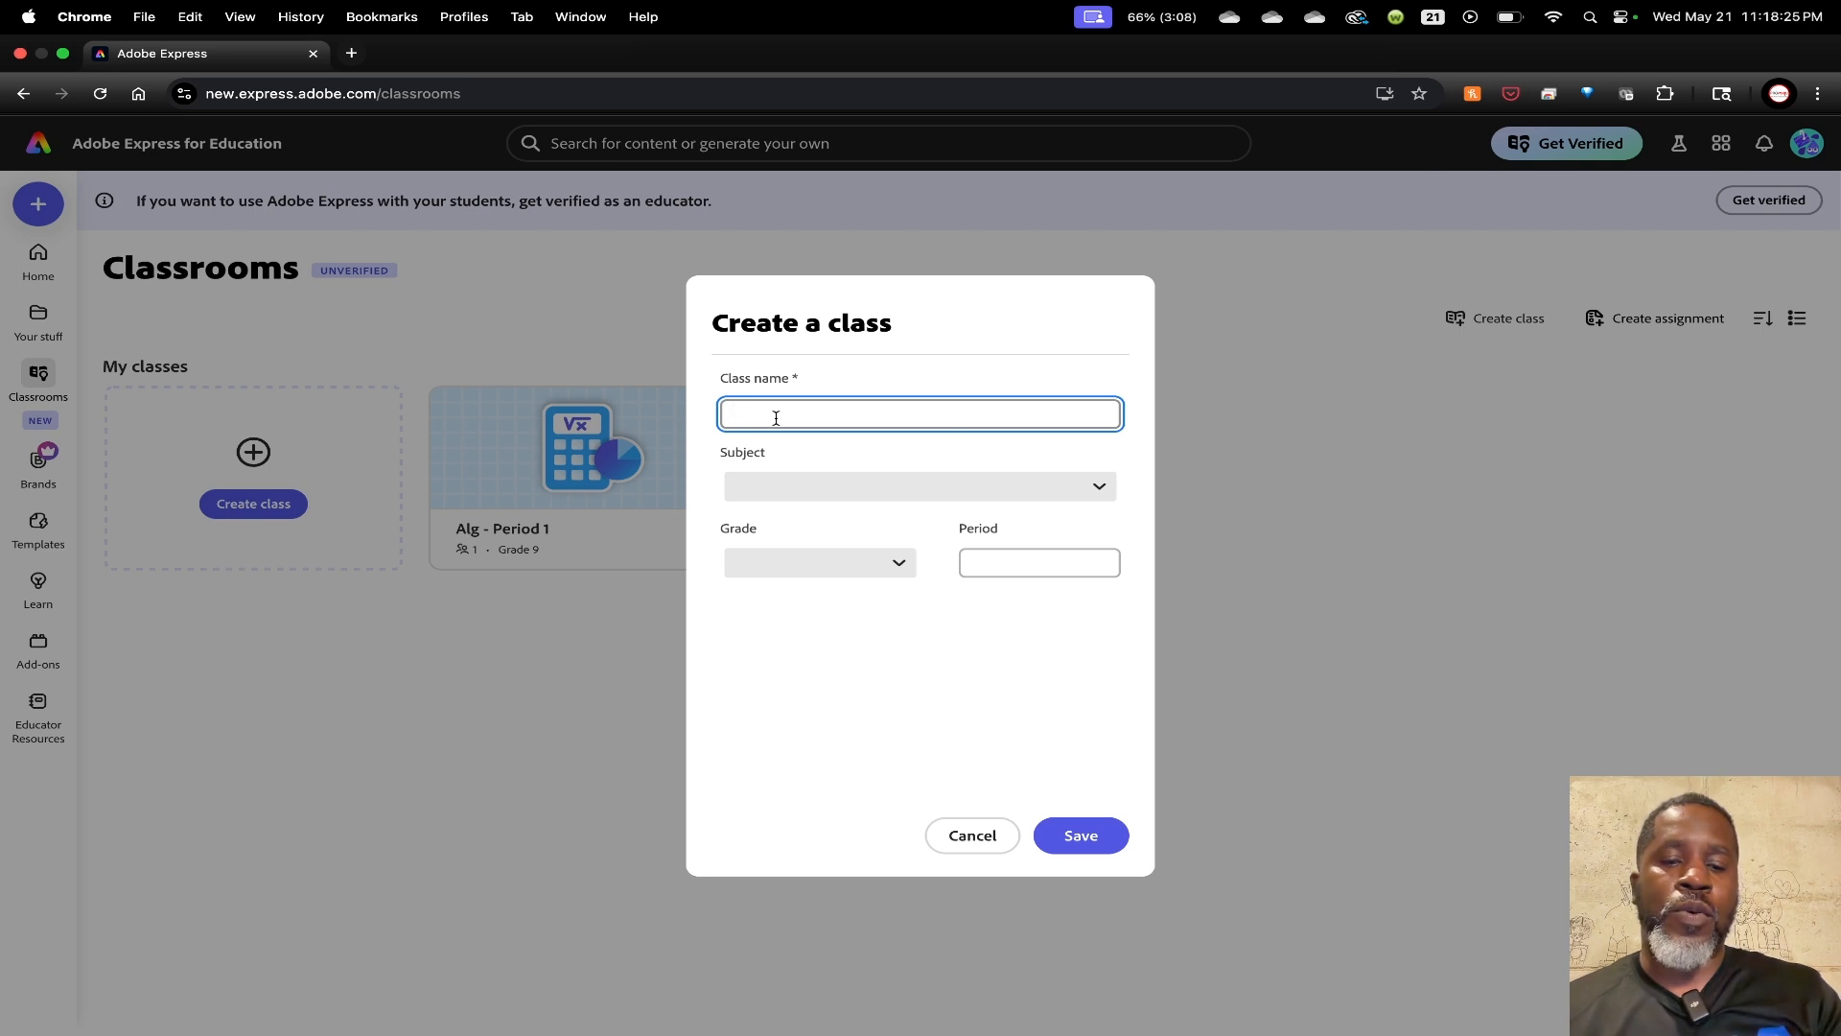
text(2n)
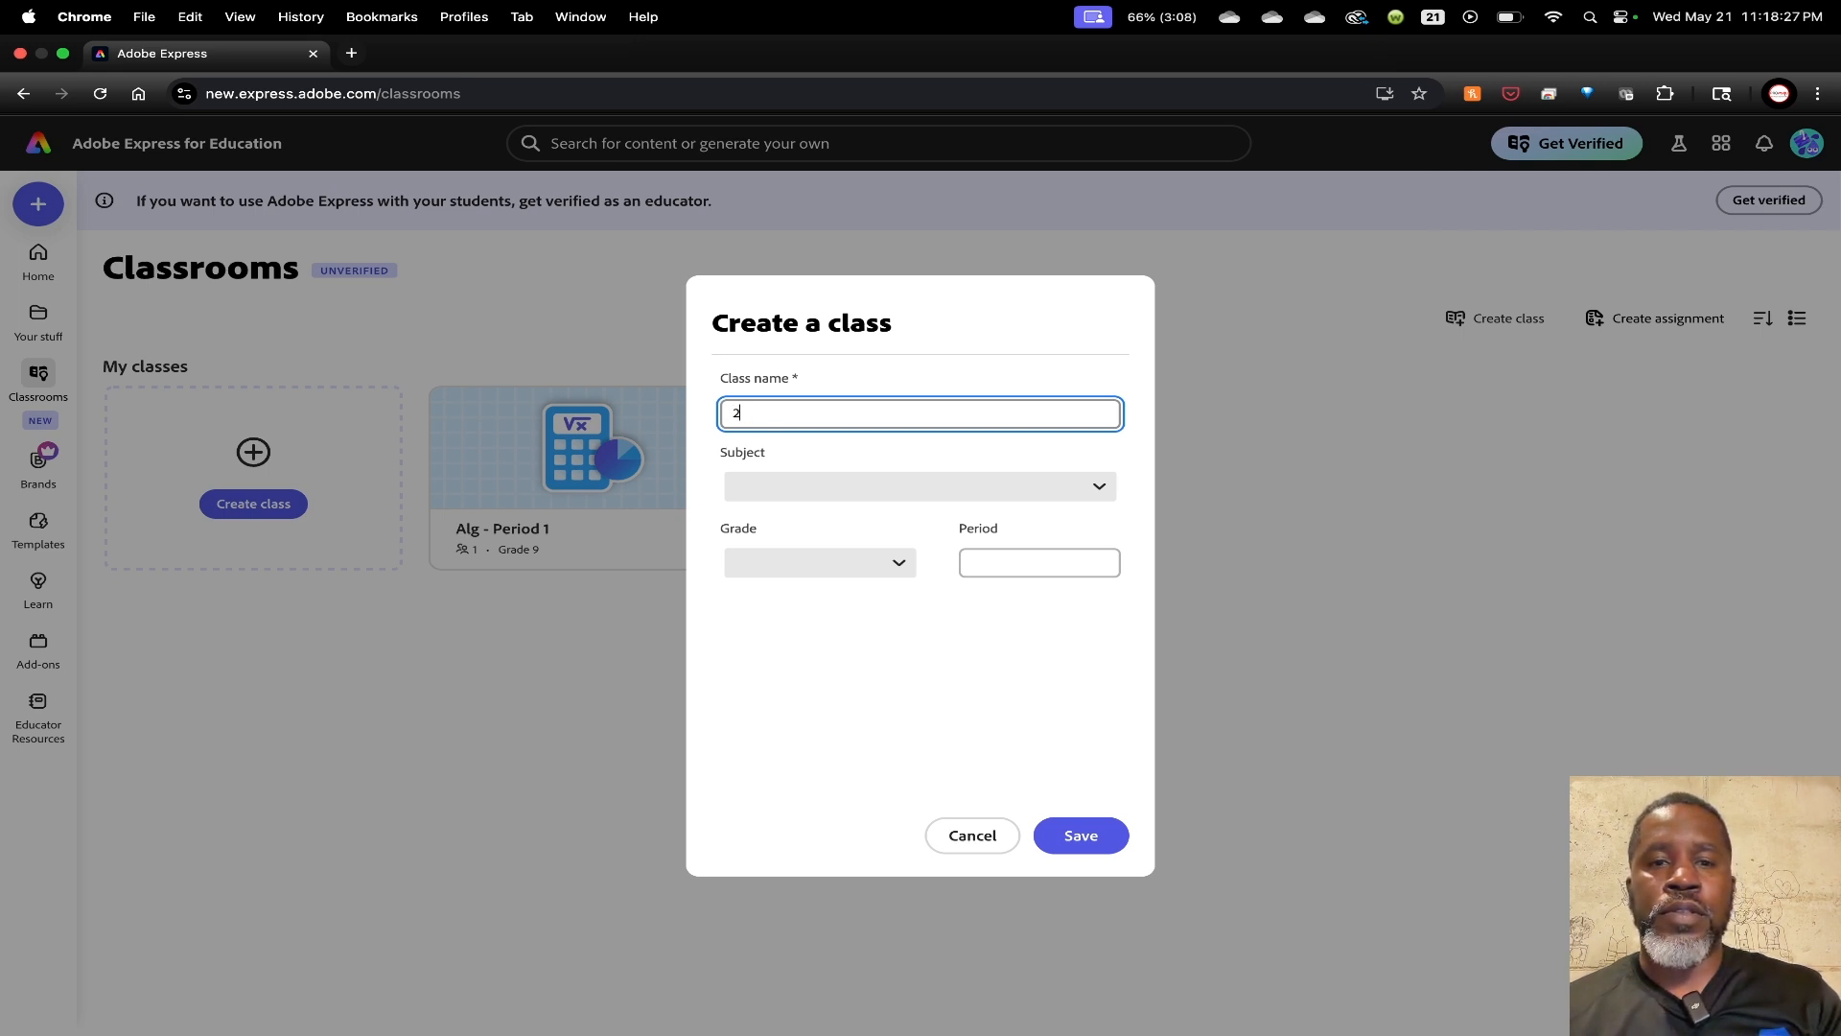
key(BackSpace)
text(Algebra )
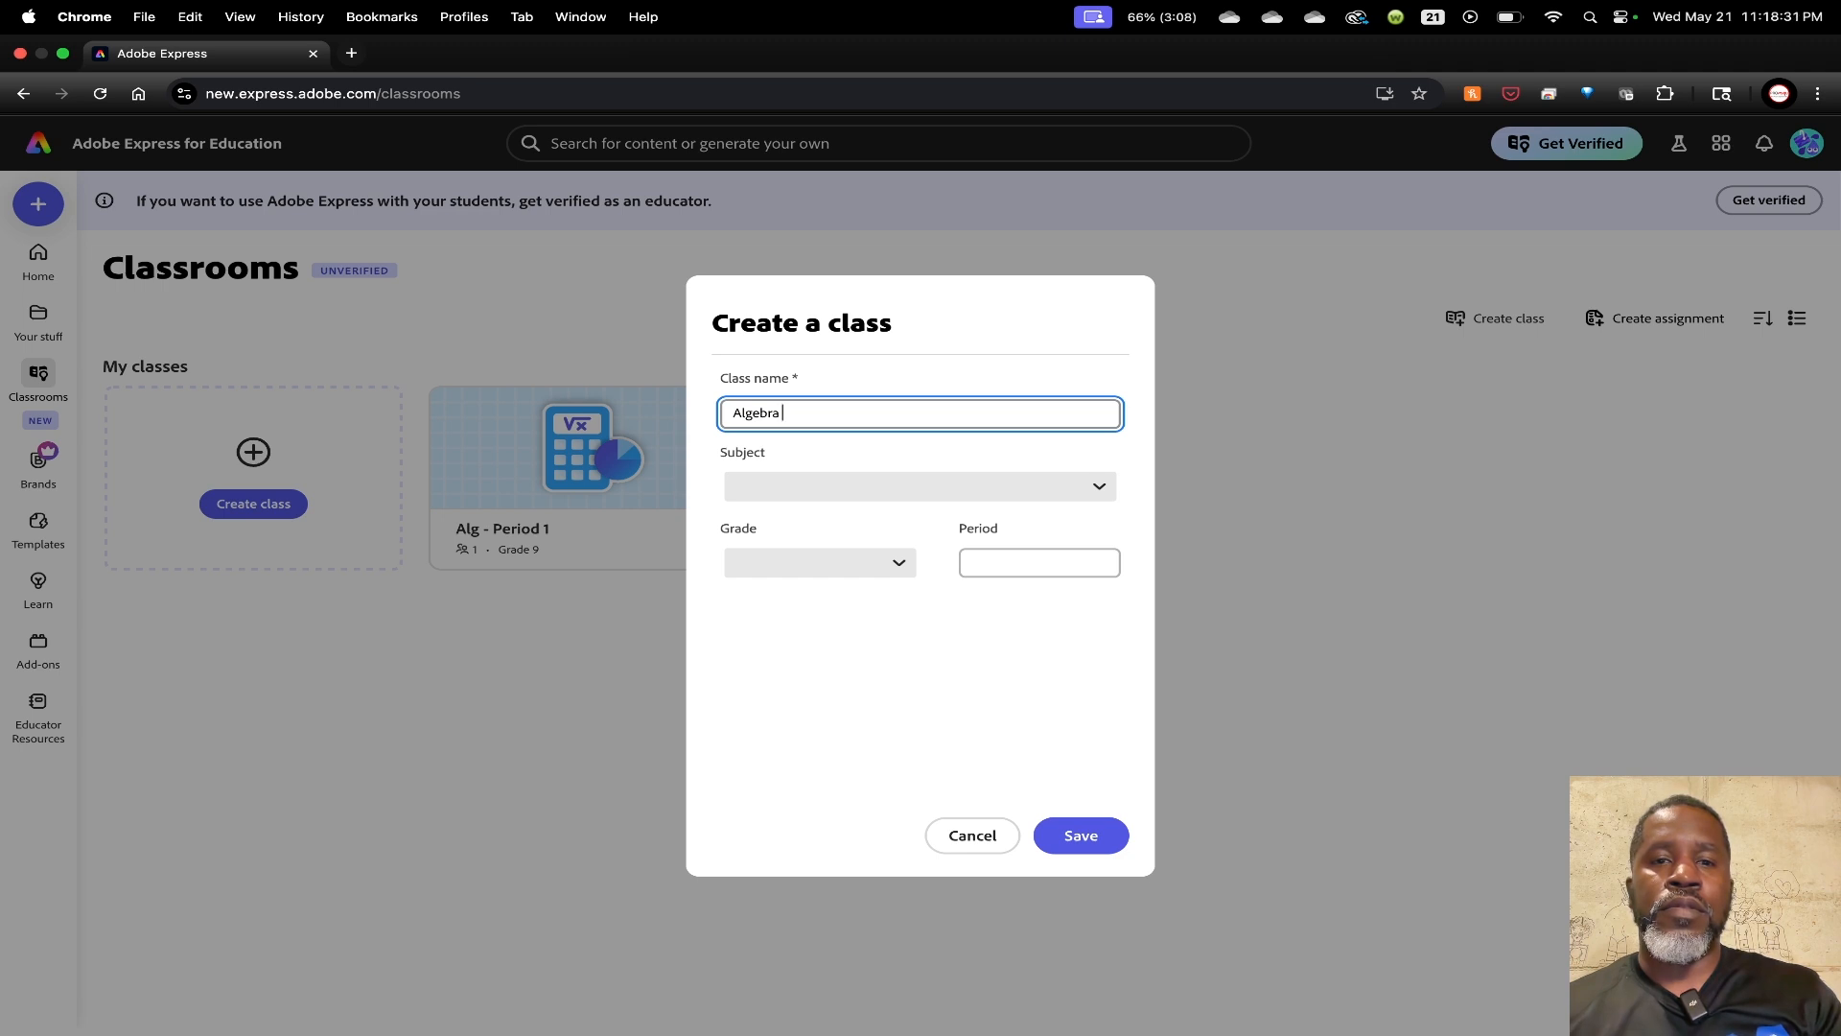
text(C)
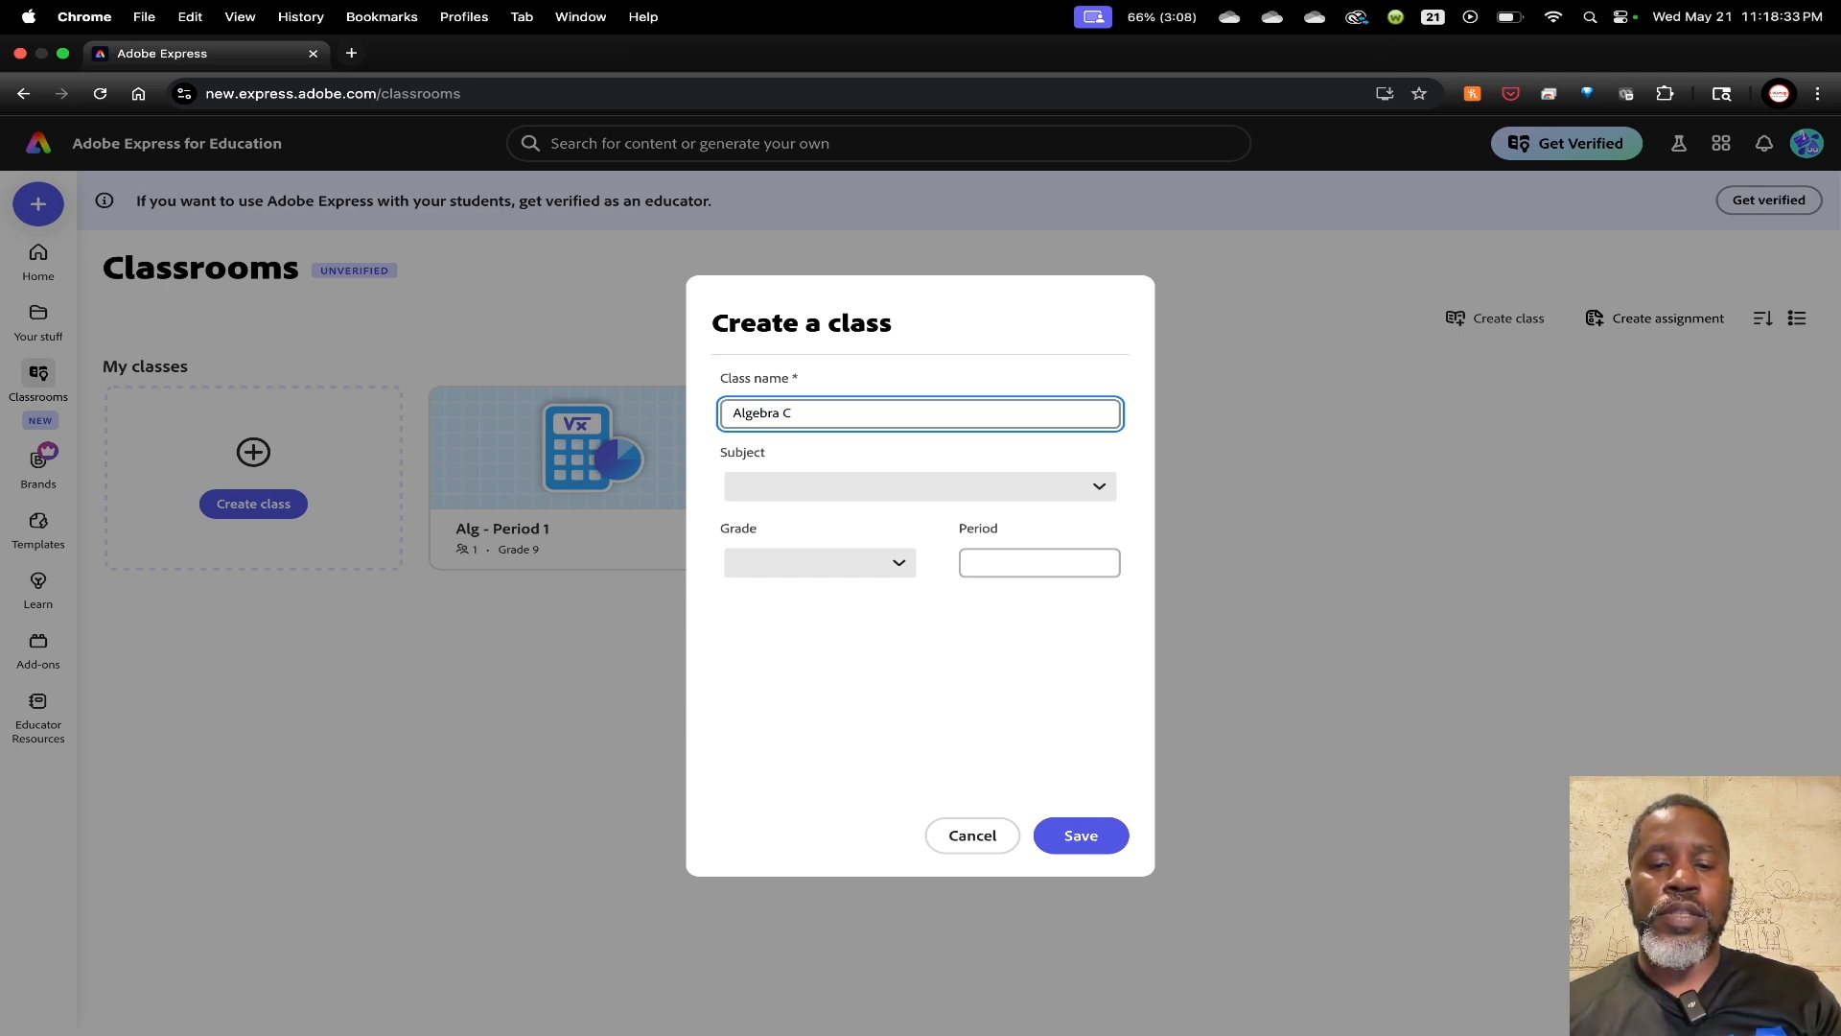
text(&C)
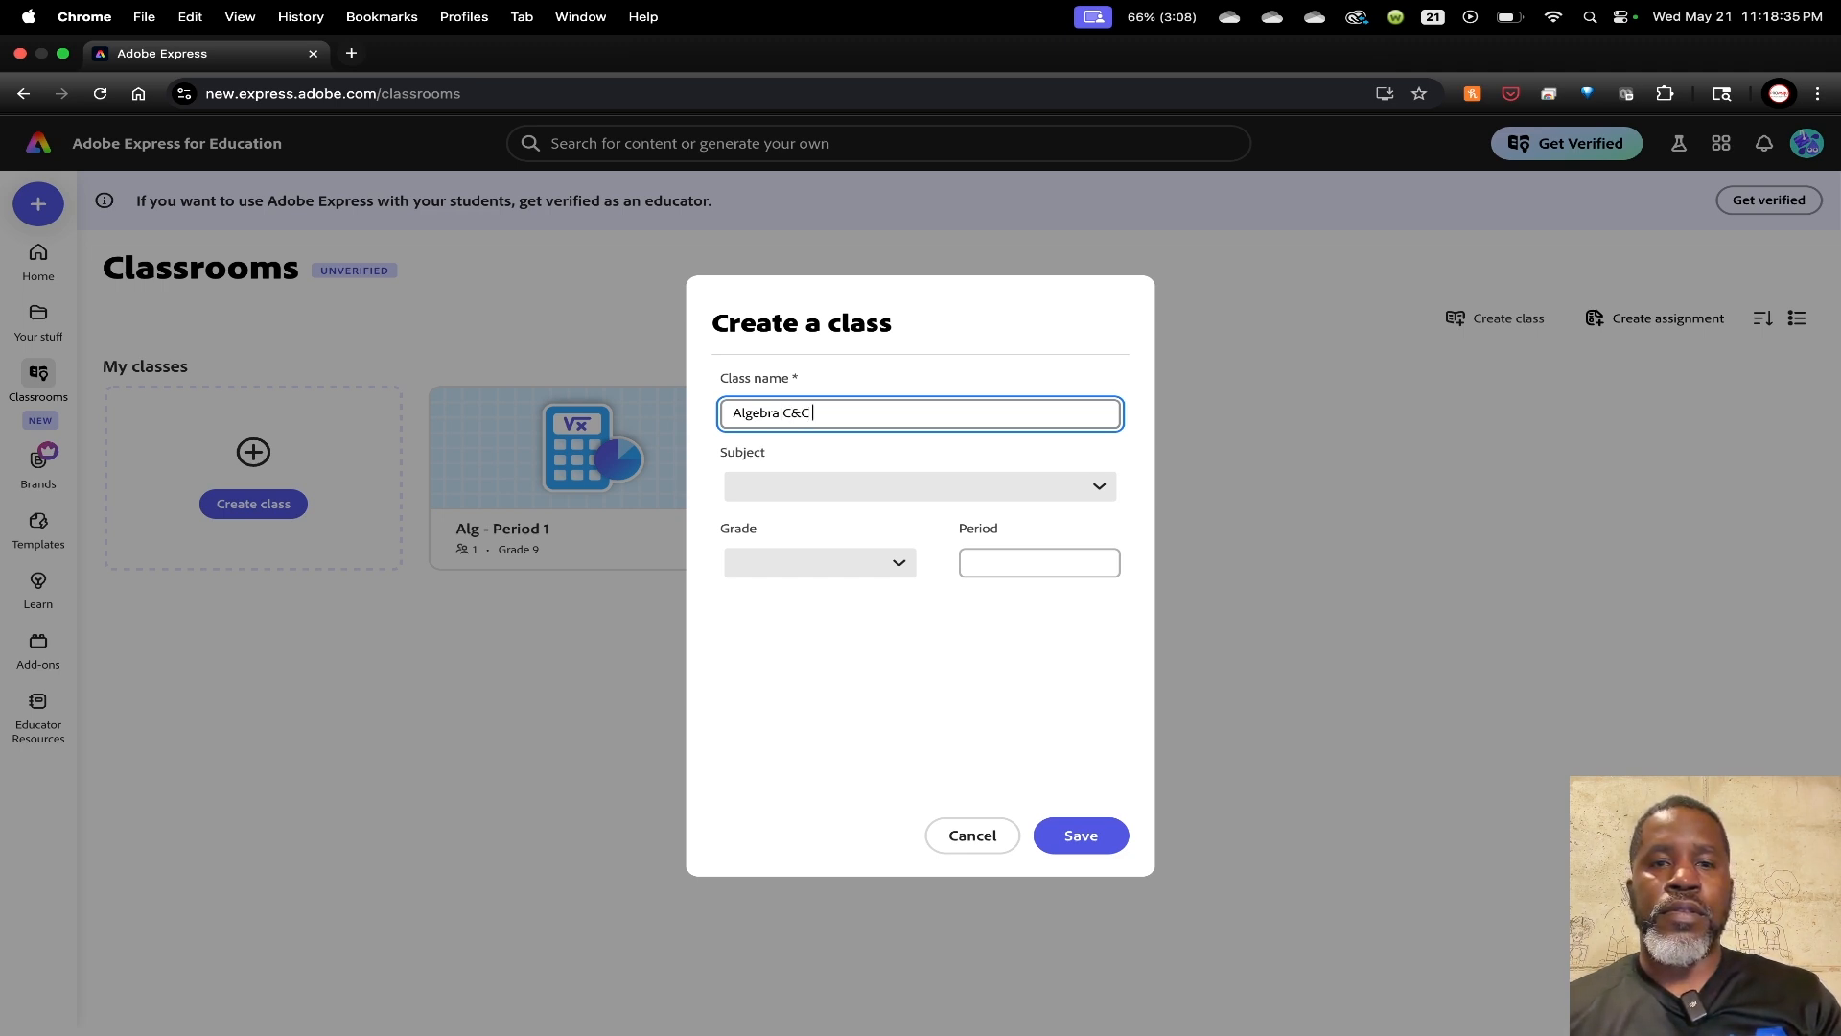
click(1098, 488)
click(837, 239)
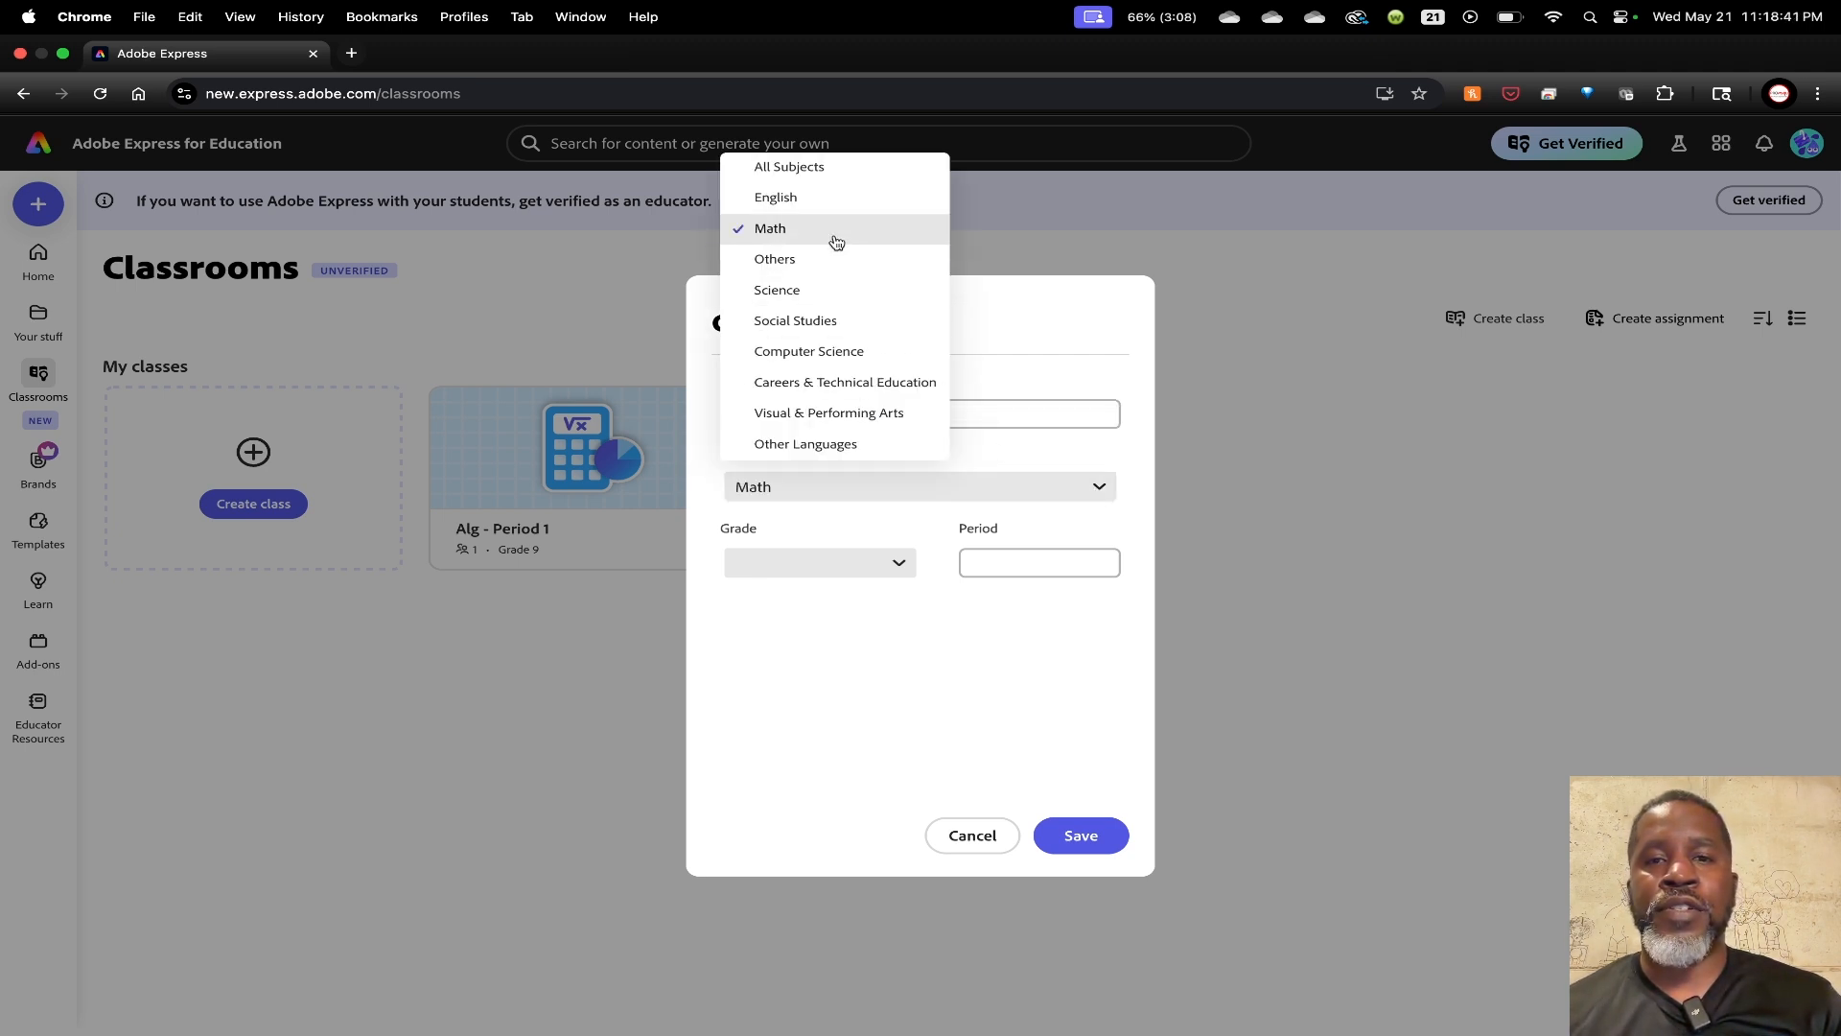
click(893, 565)
click(758, 430)
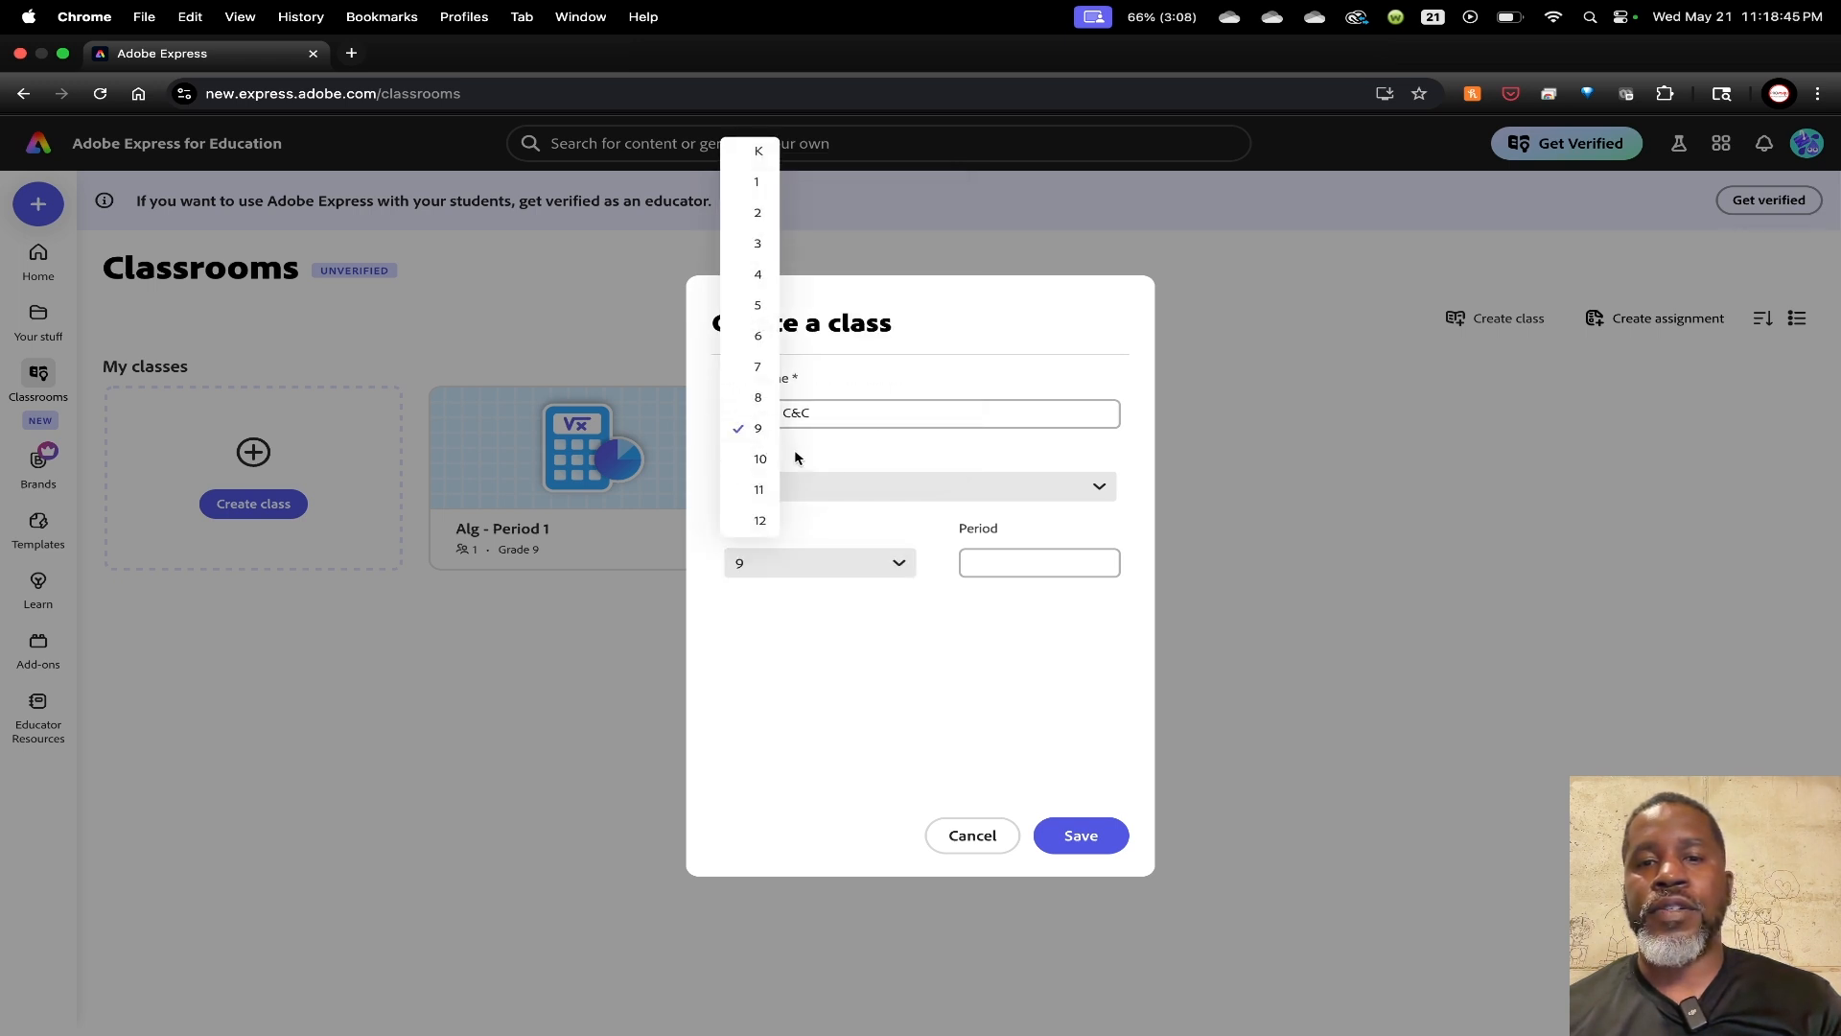
click(1014, 564)
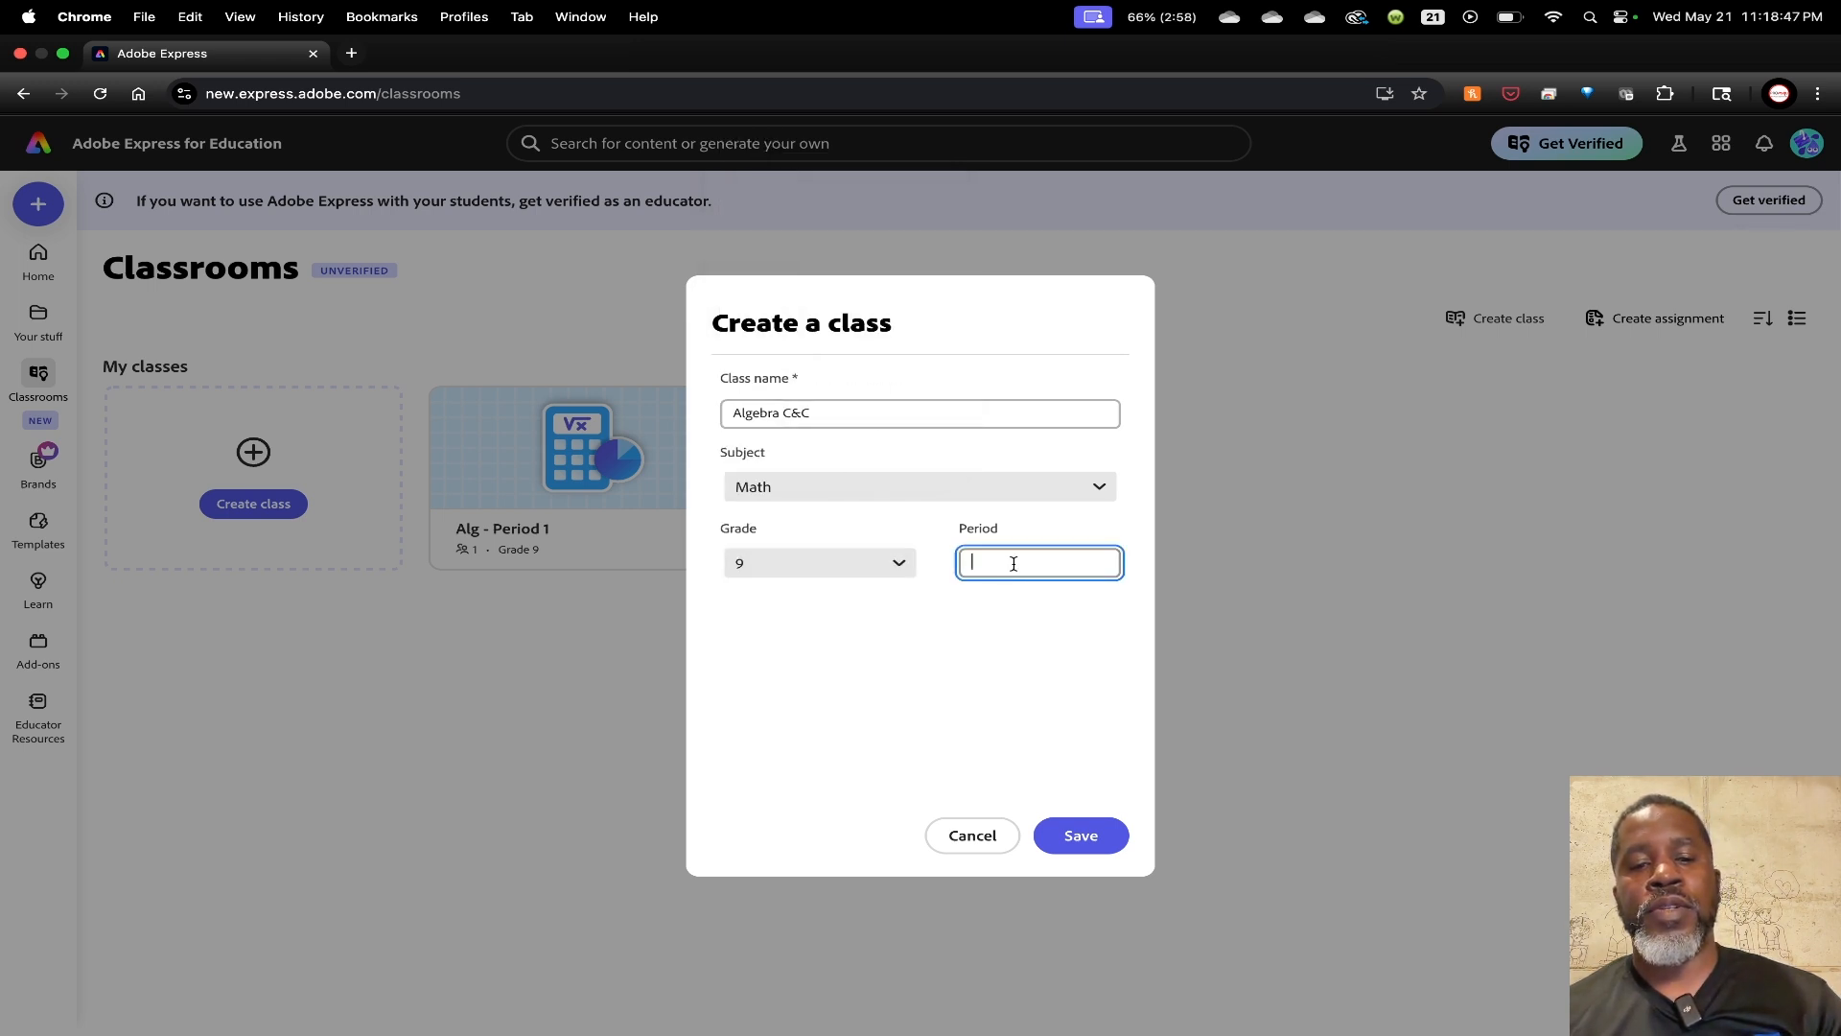
text(3)
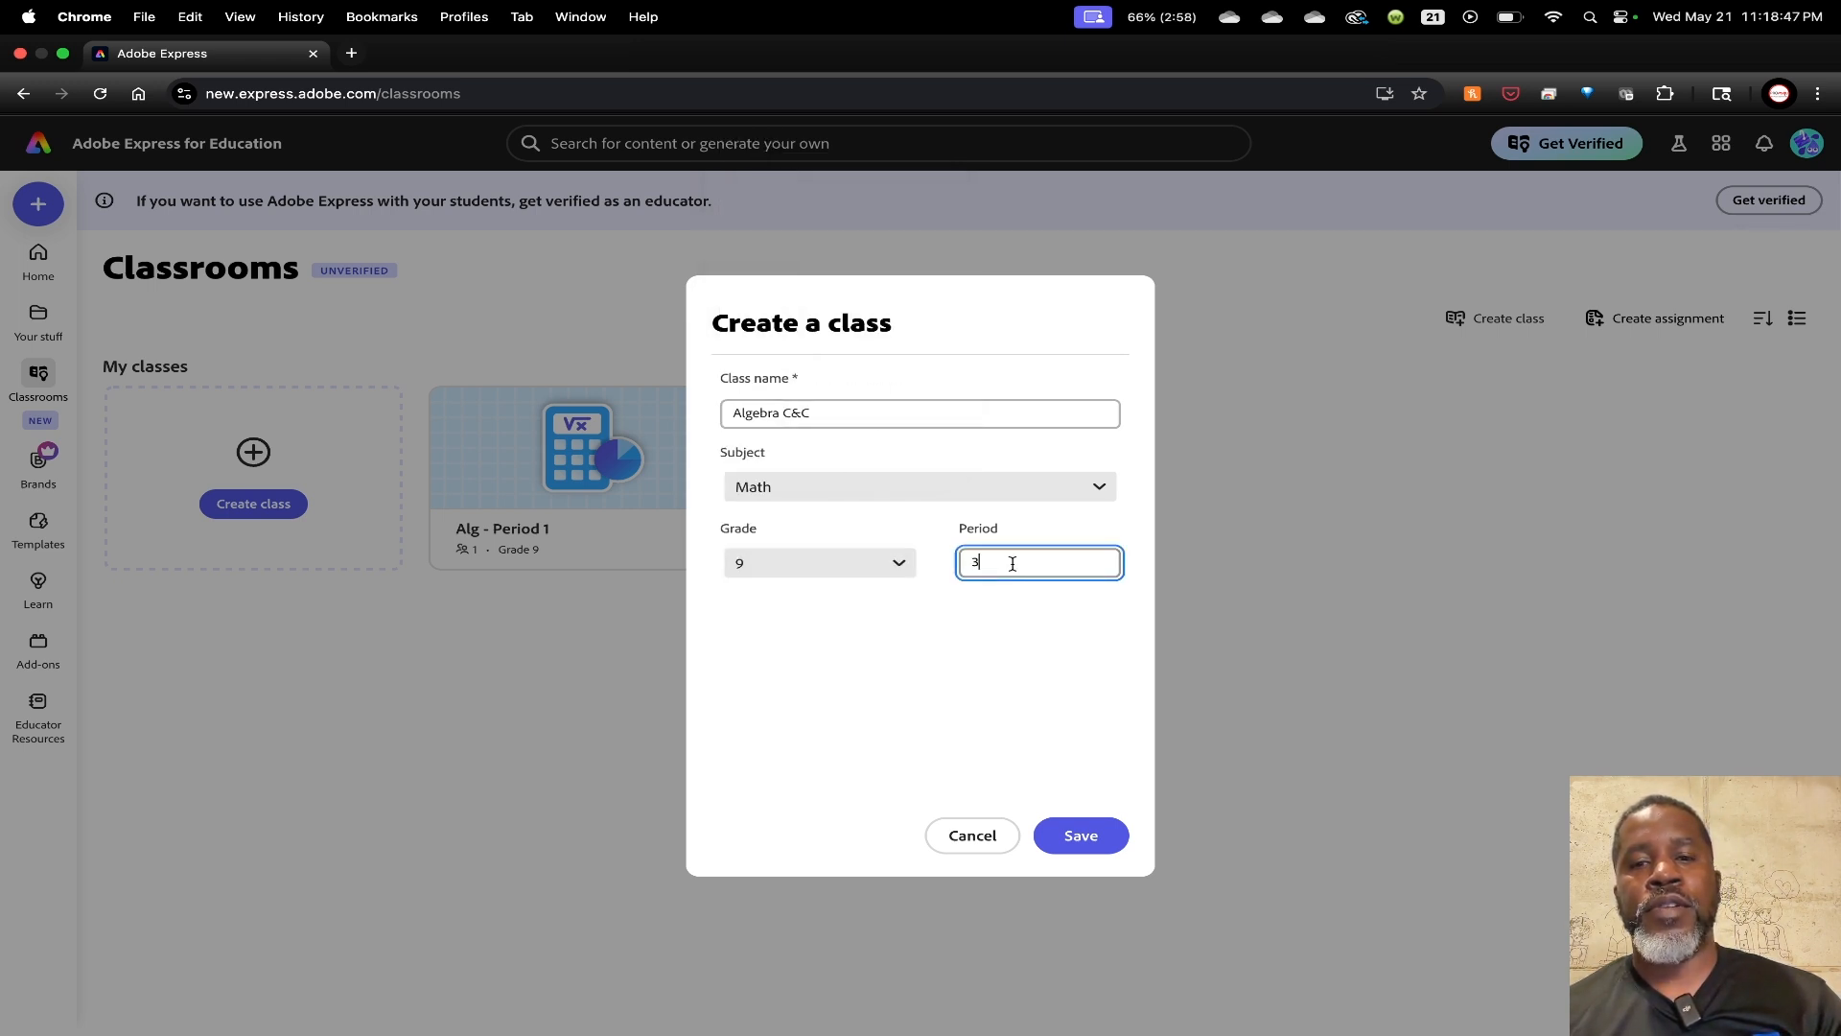
click(1083, 844)
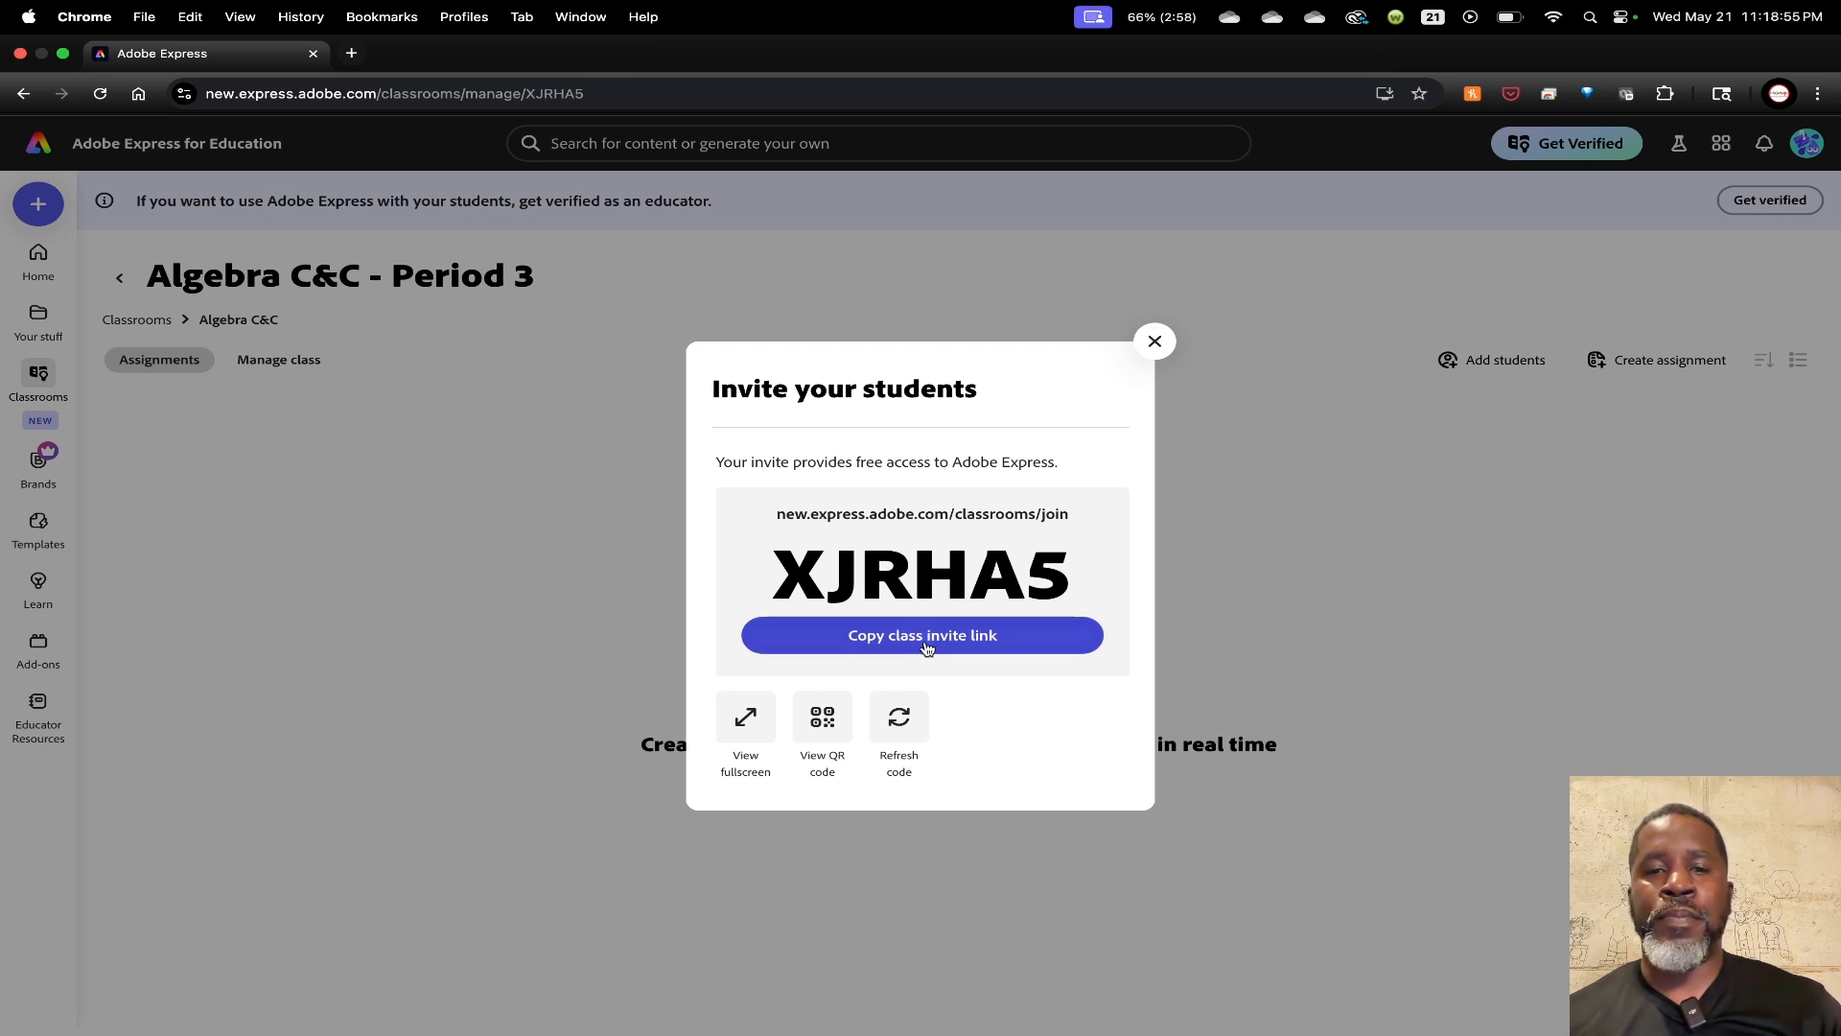
Copy the Algebra C&C invite link, then view and close the full-screen QR code
click(960, 645)
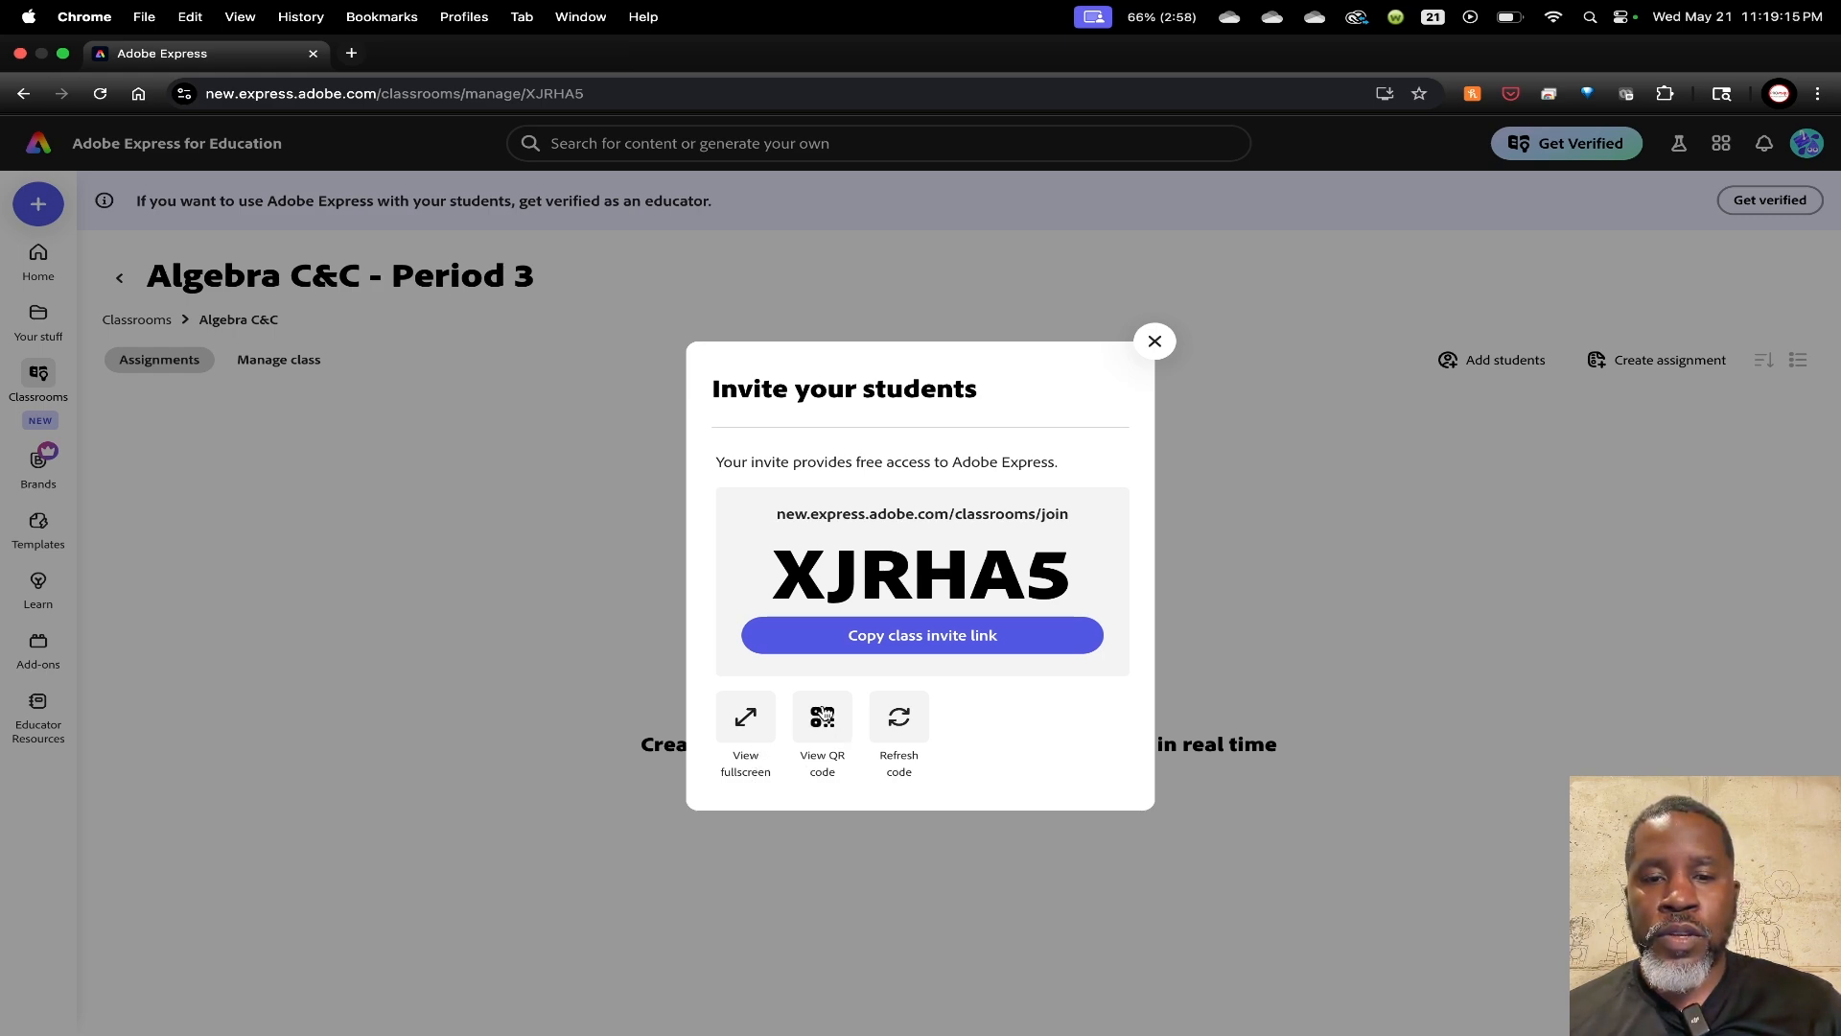
click(825, 715)
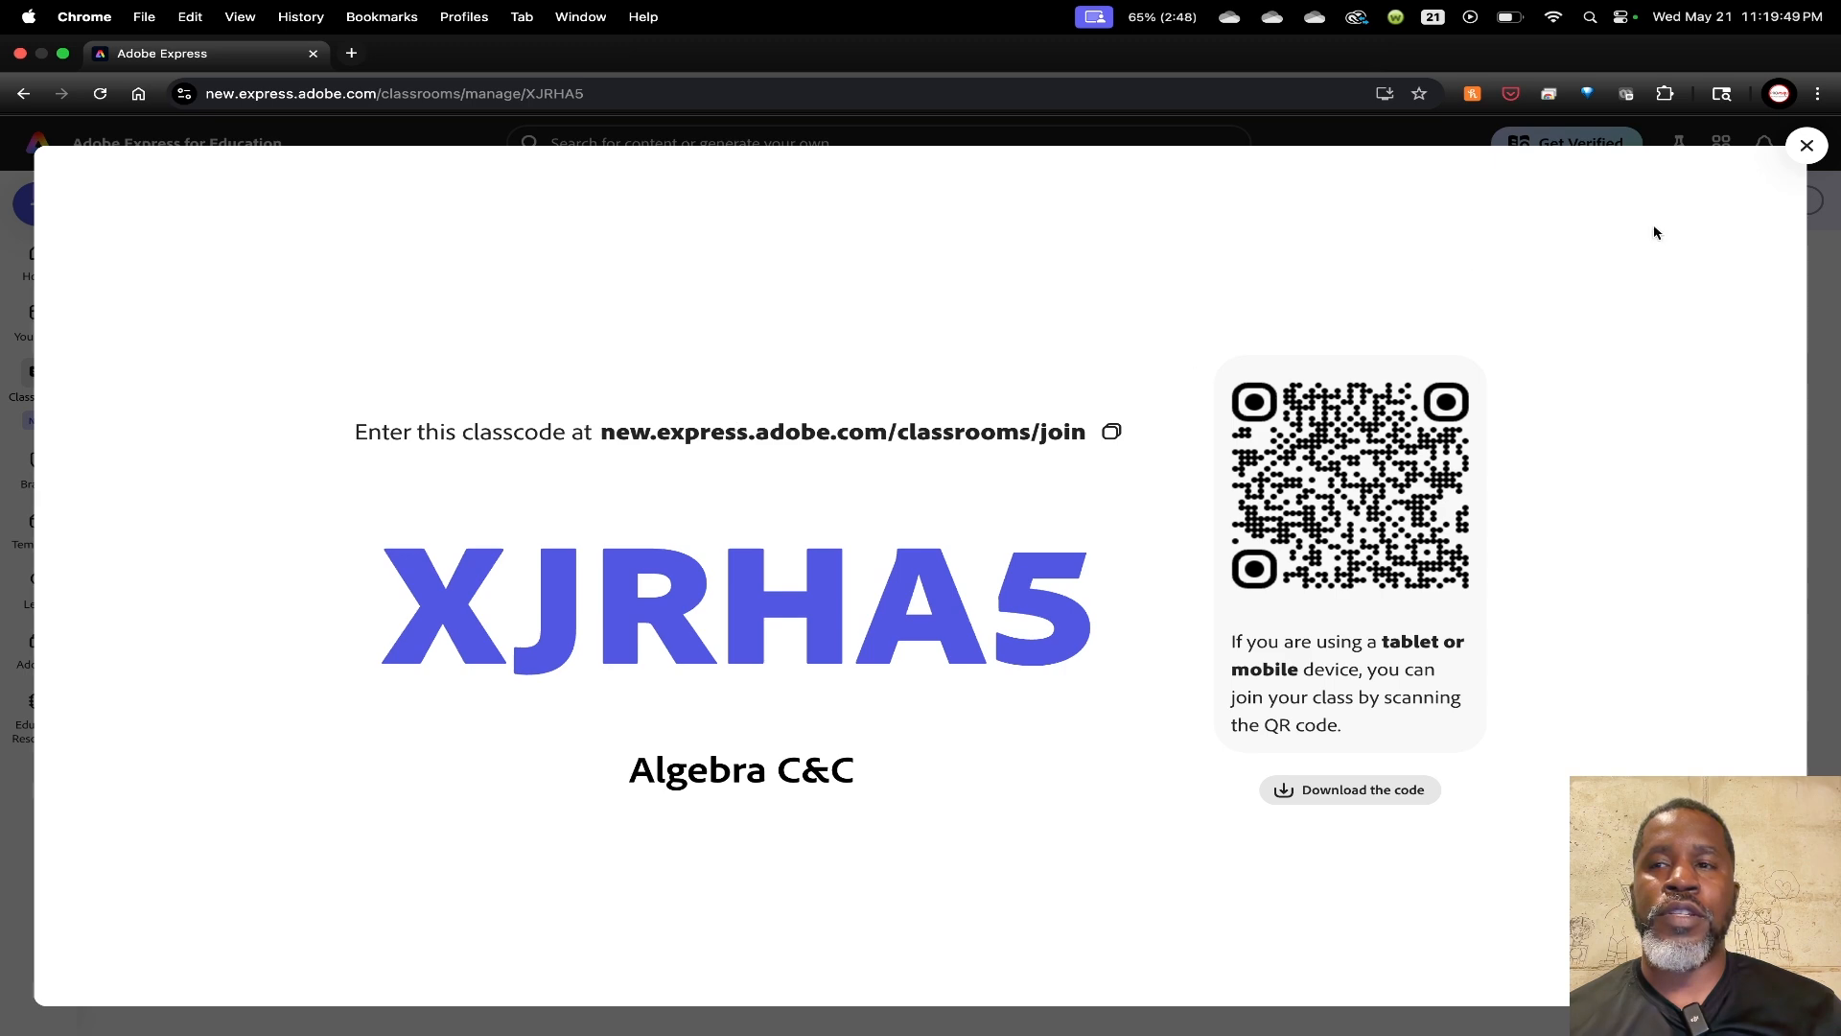
click(1807, 149)
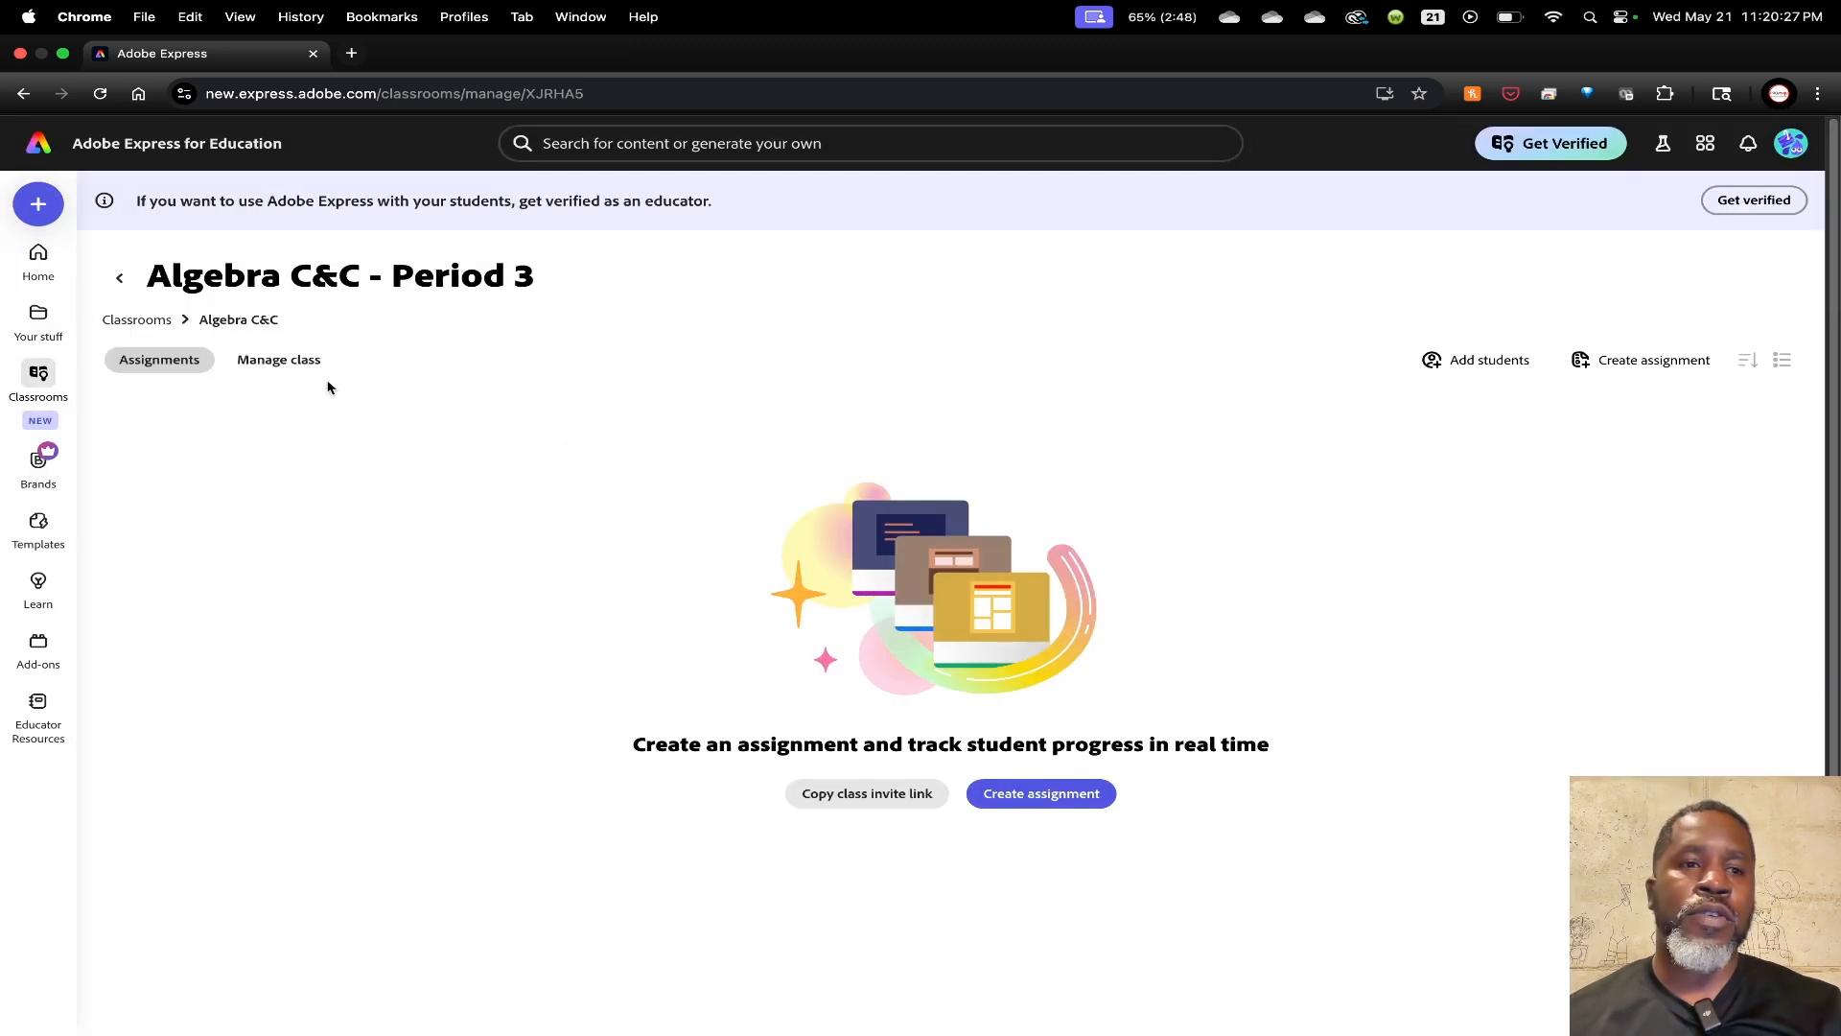
Check the Manage class tab, then begin a new assignment for Algebra C&C - Period 3
click(280, 364)
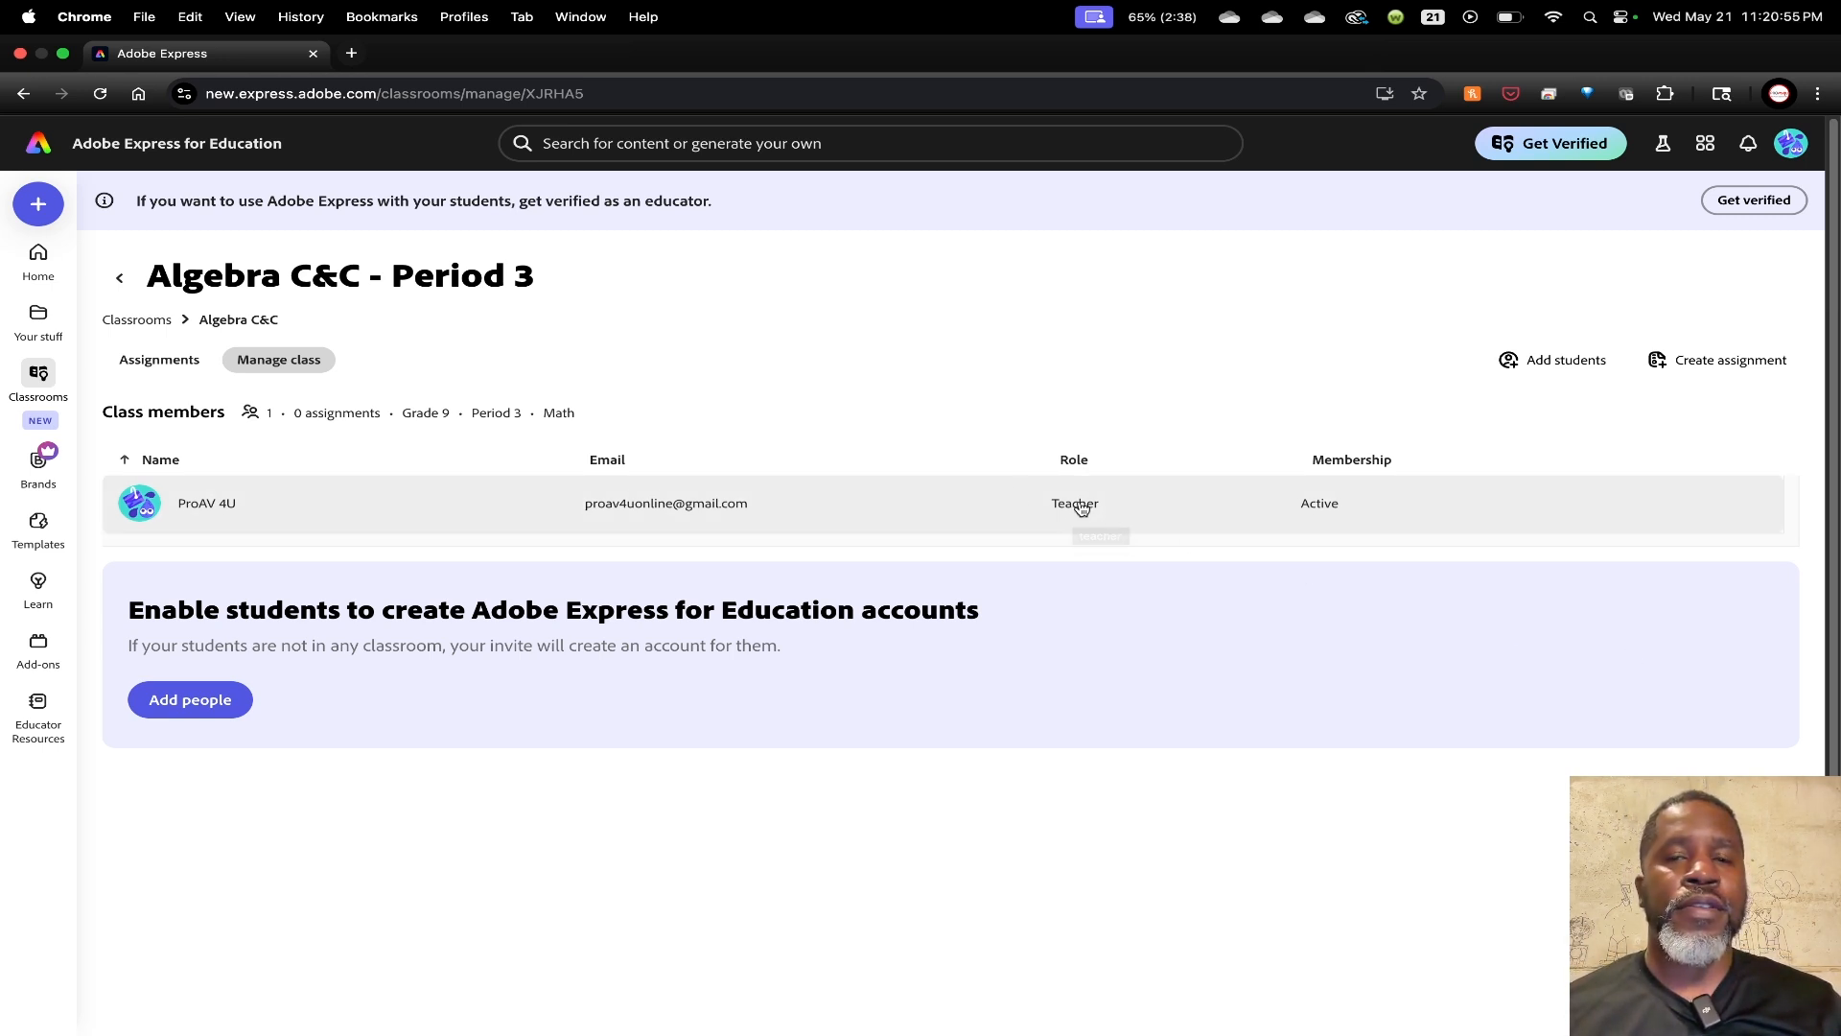
mouse_move(41, 376)
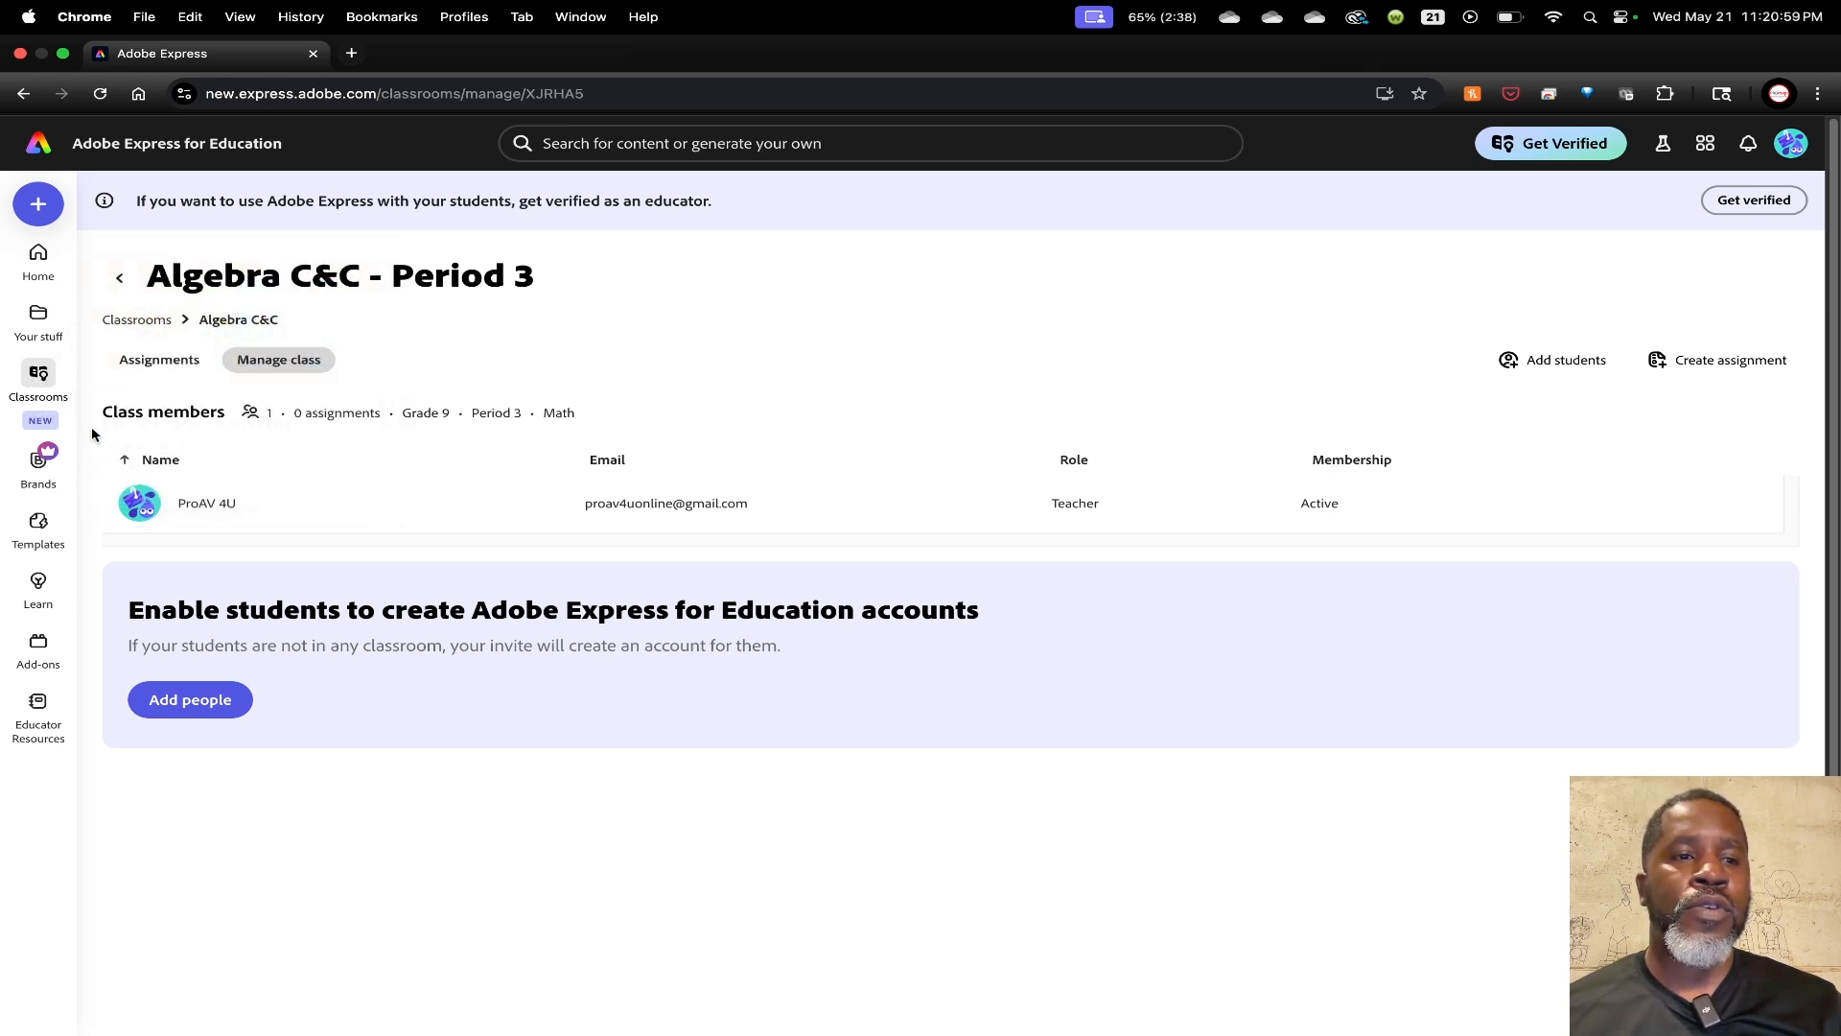
click(1751, 360)
Give Exercise 1 the instructions 'Demo Project' and due date 05/31/2025, then show project types
click(481, 438)
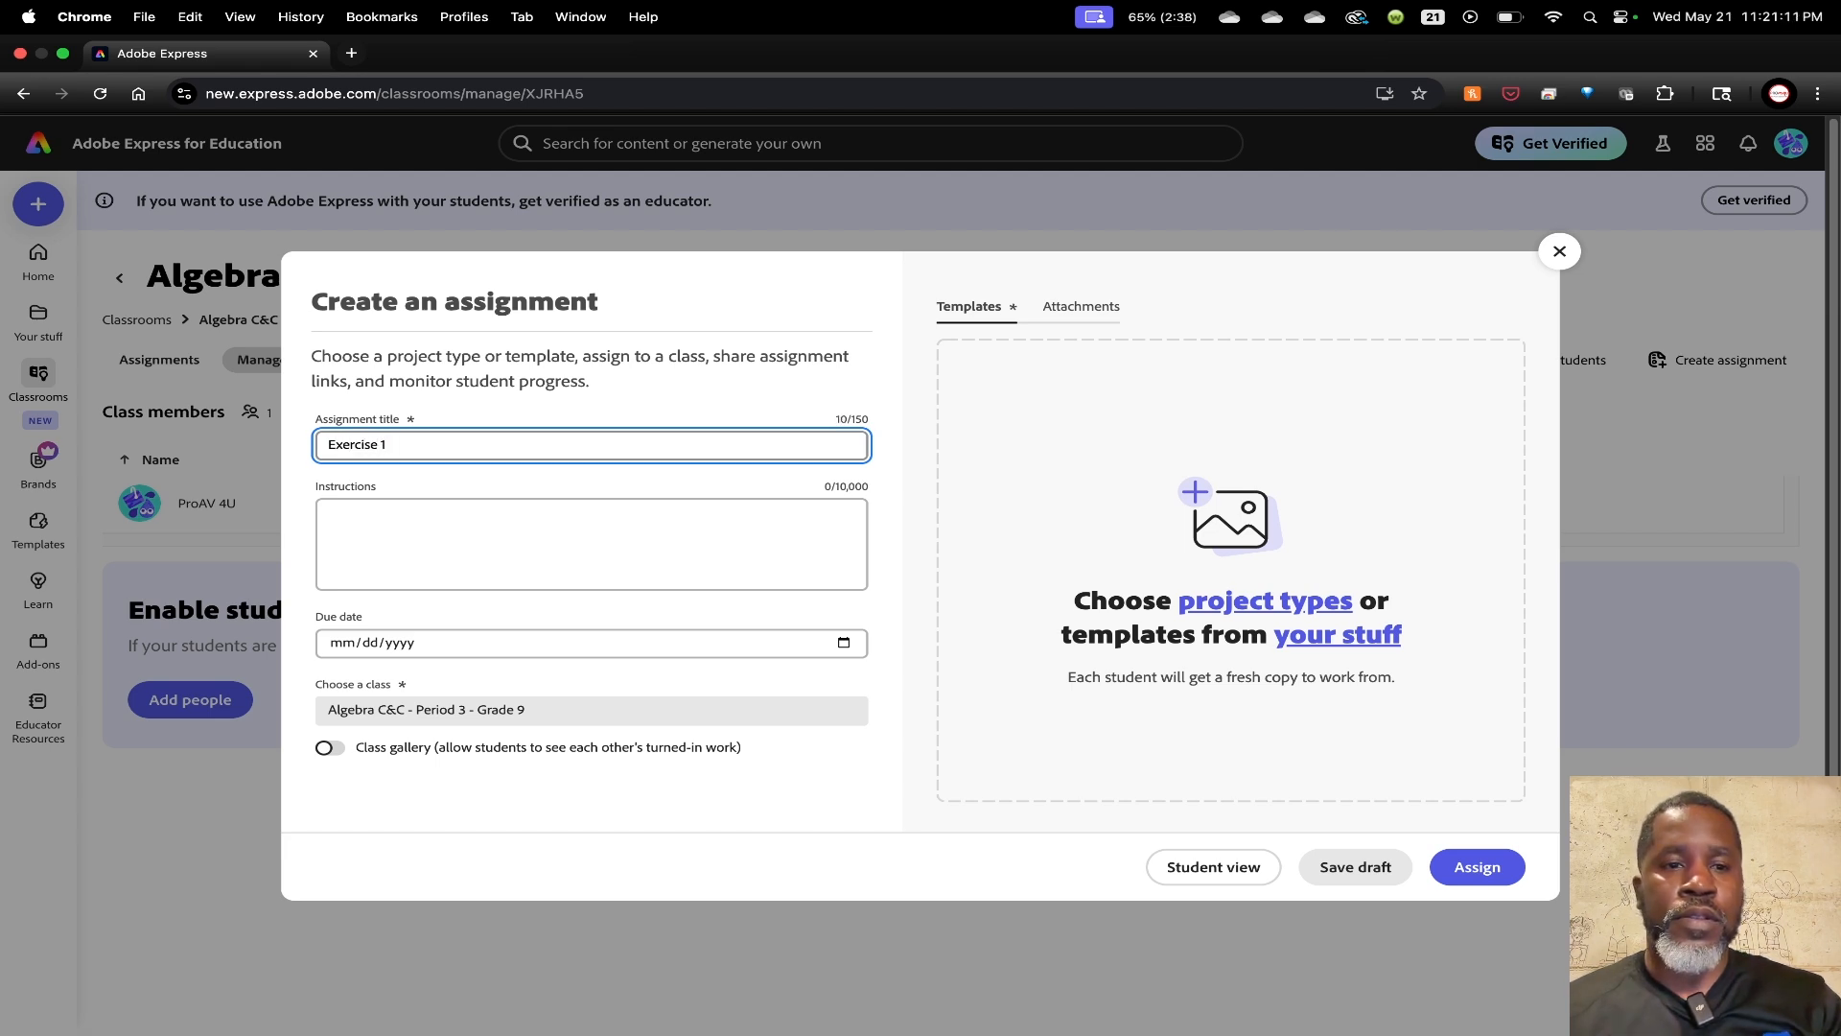
click(454, 530)
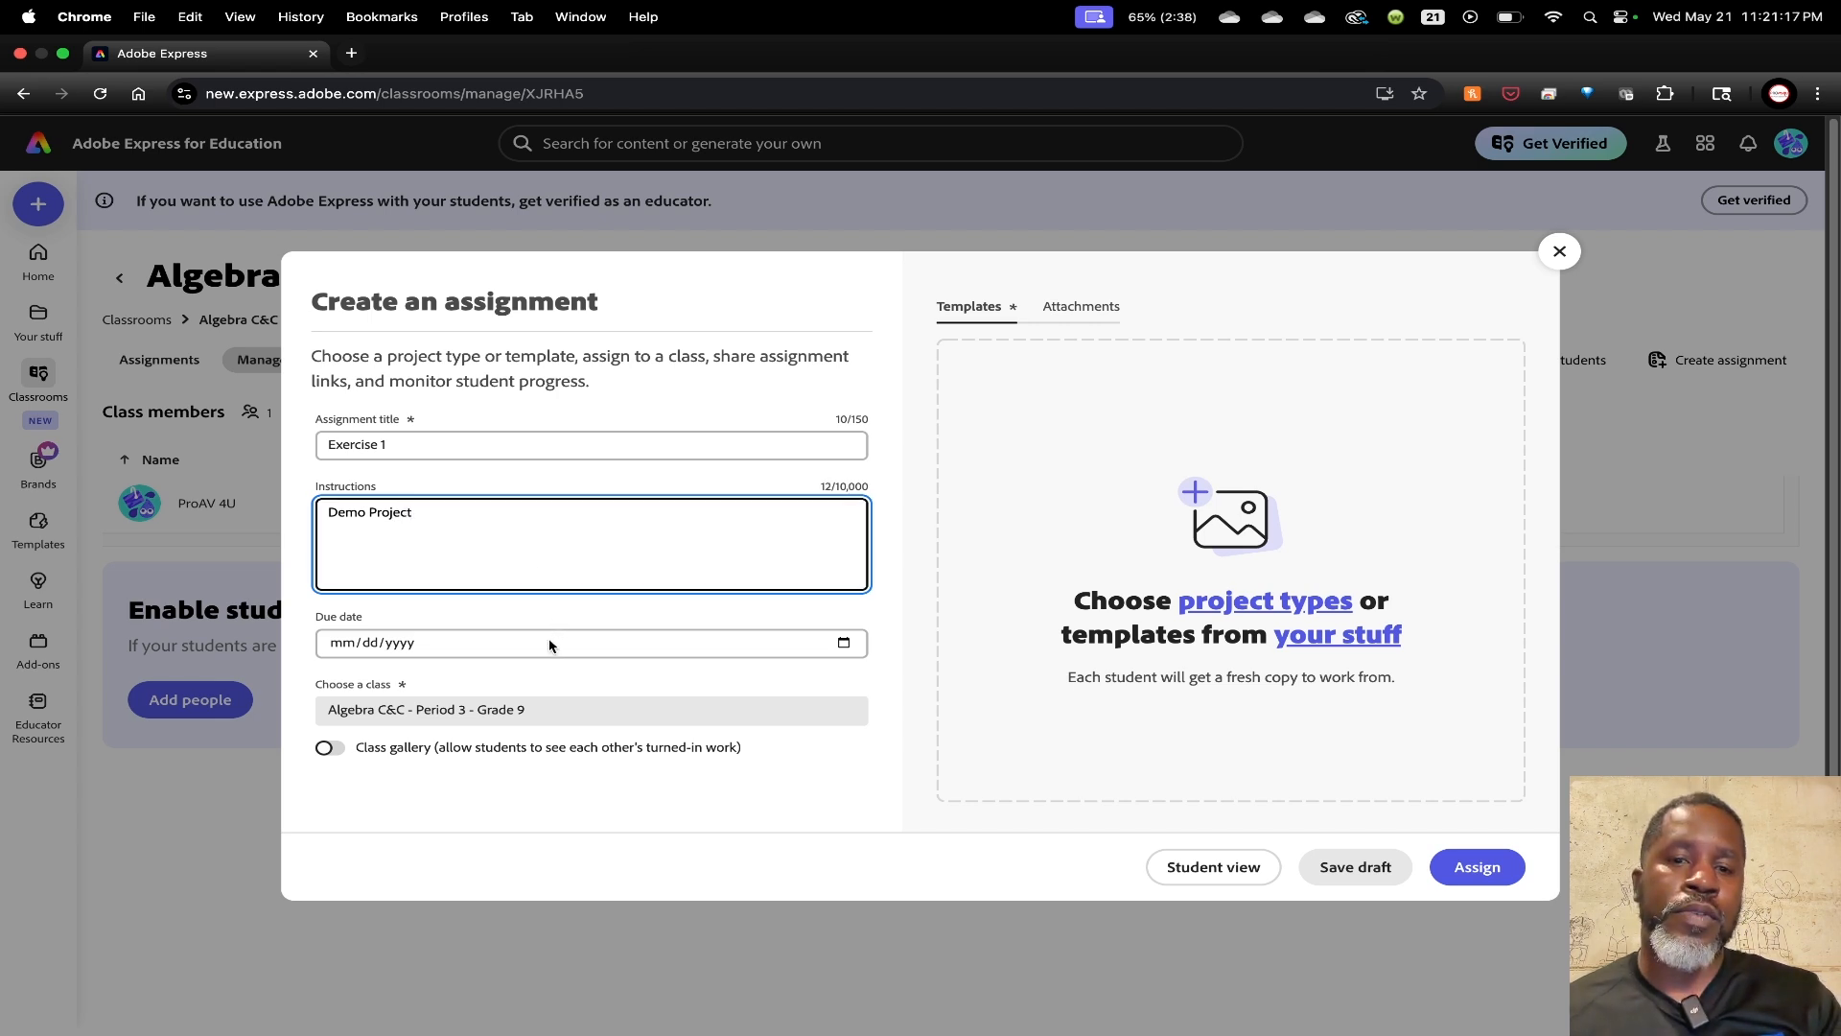
click(398, 646)
click(350, 645)
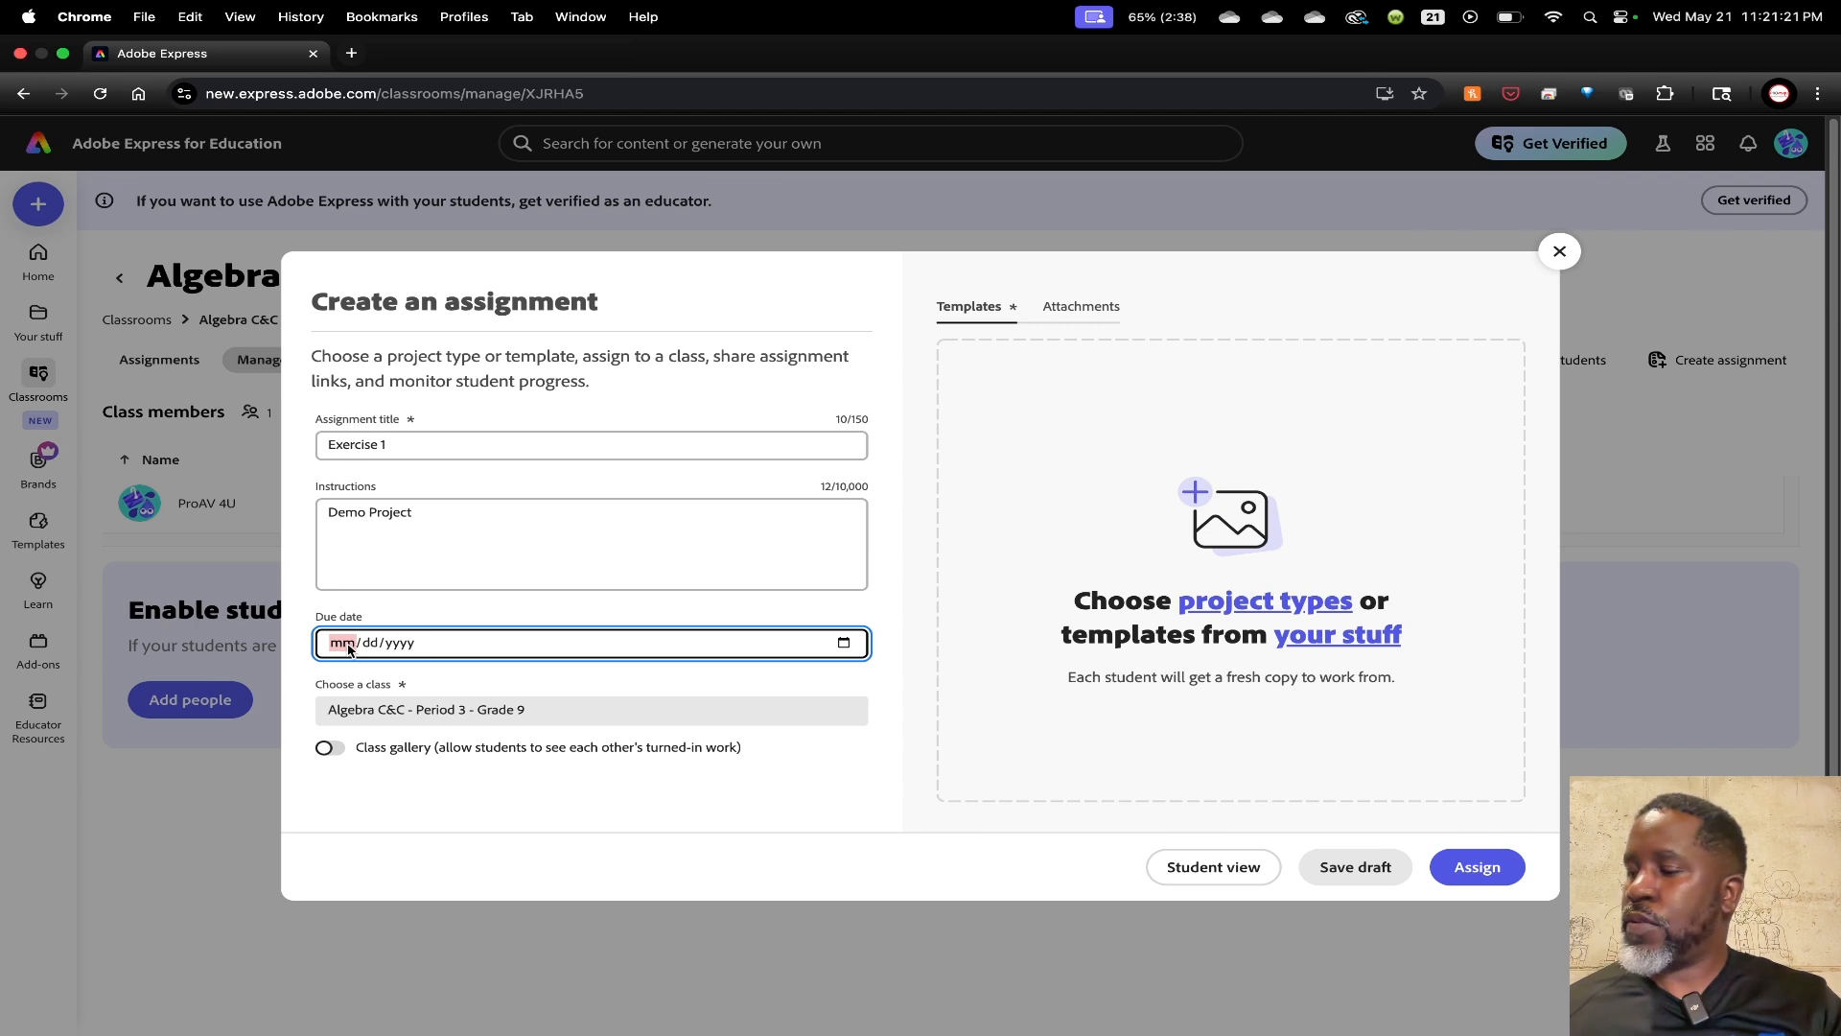
text(12)
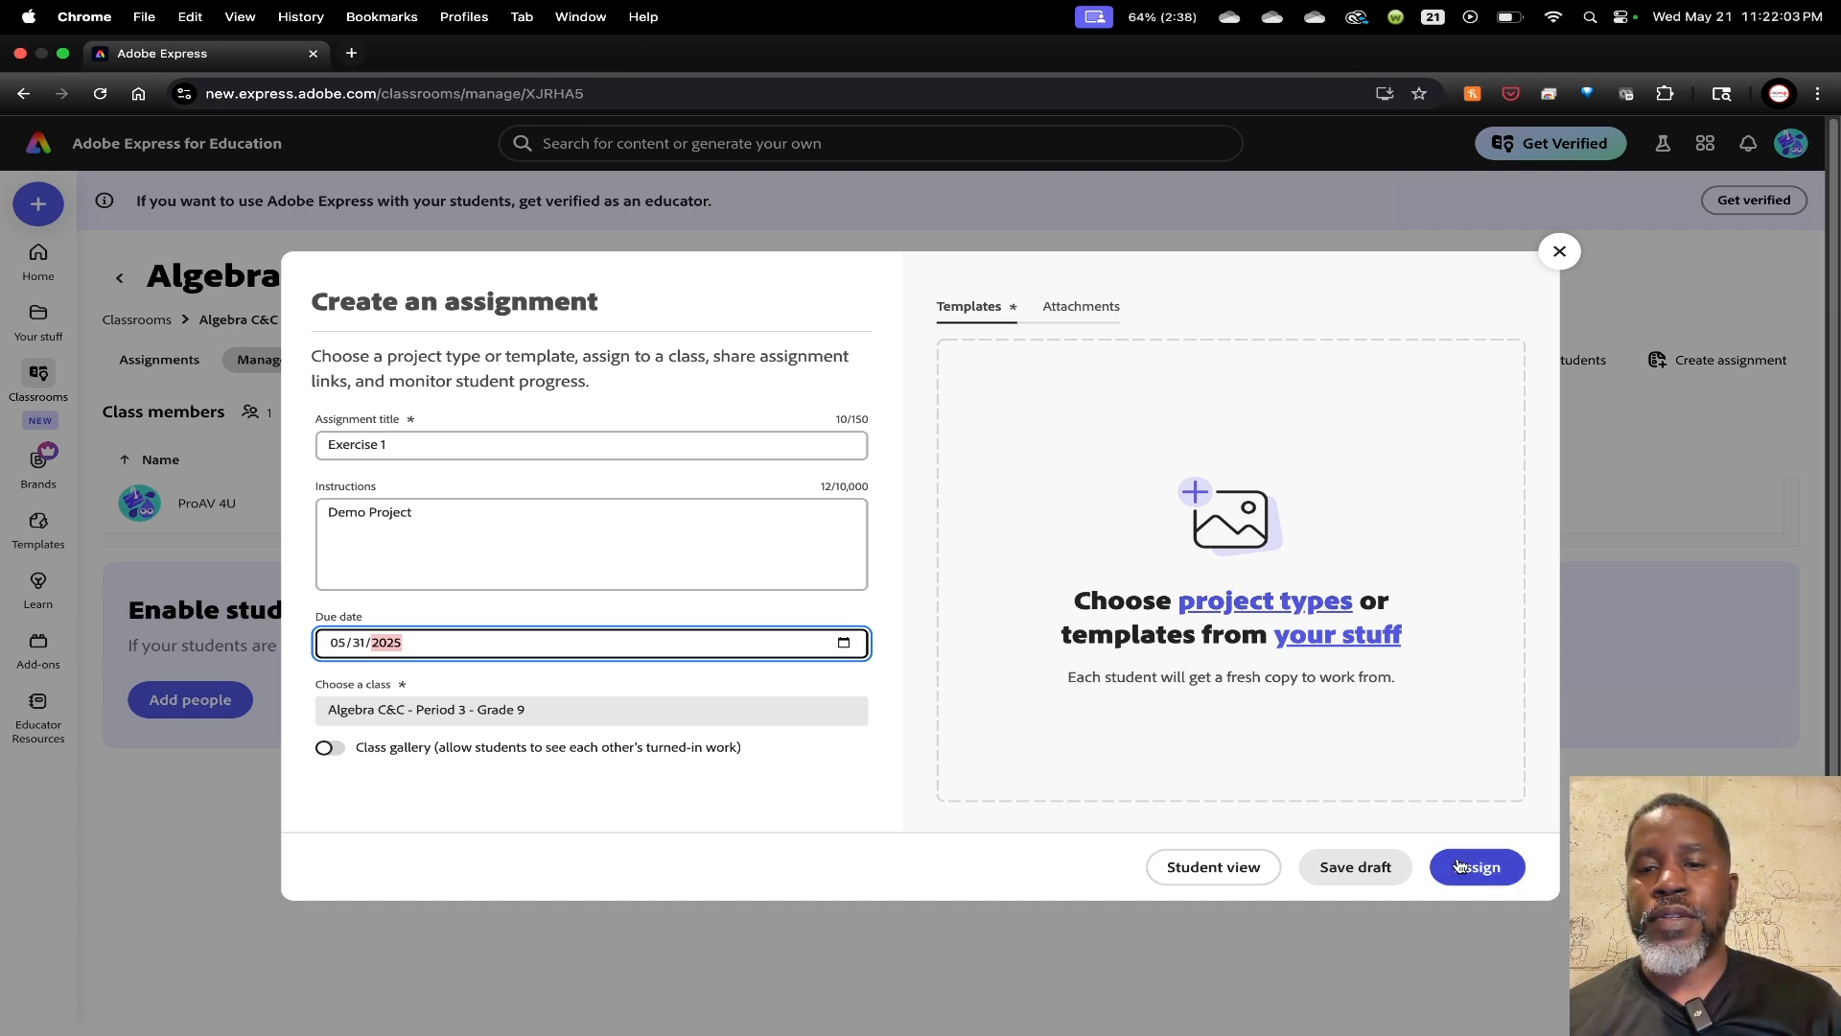
click(1237, 602)
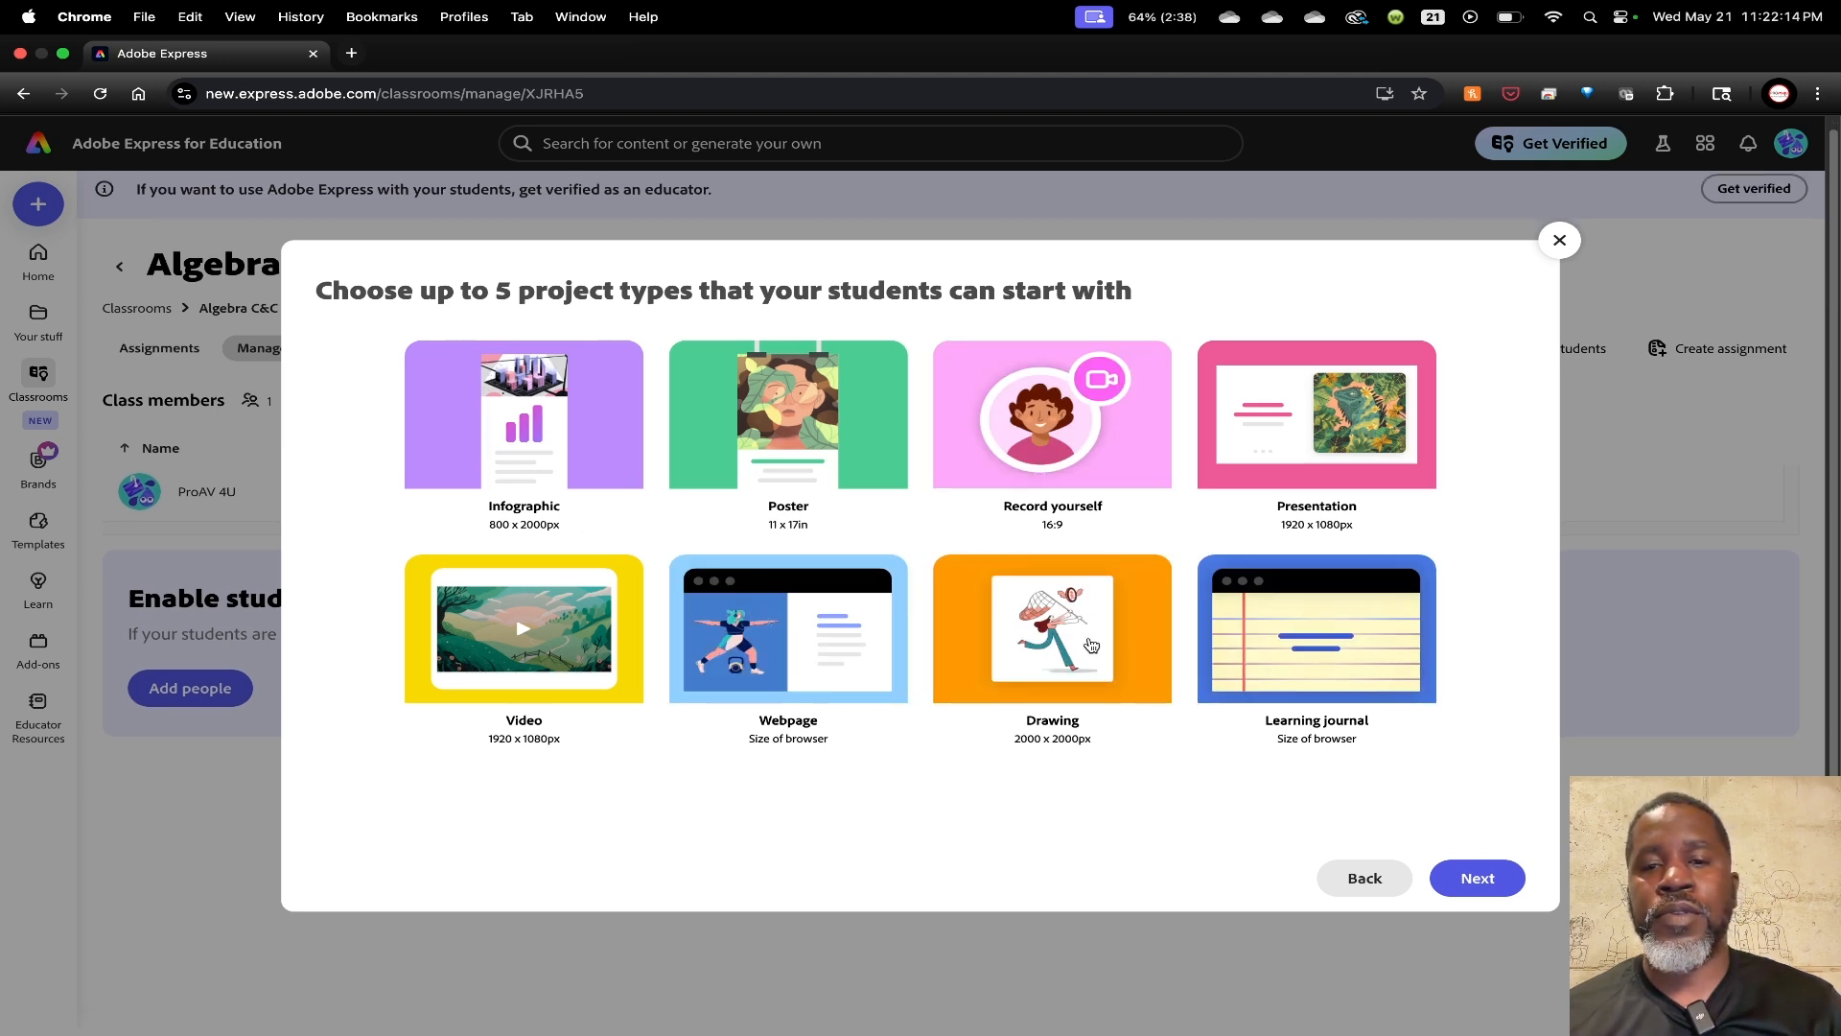
Choose Infographic as the starting project type and assign Exercise 1 to the class
click(524, 477)
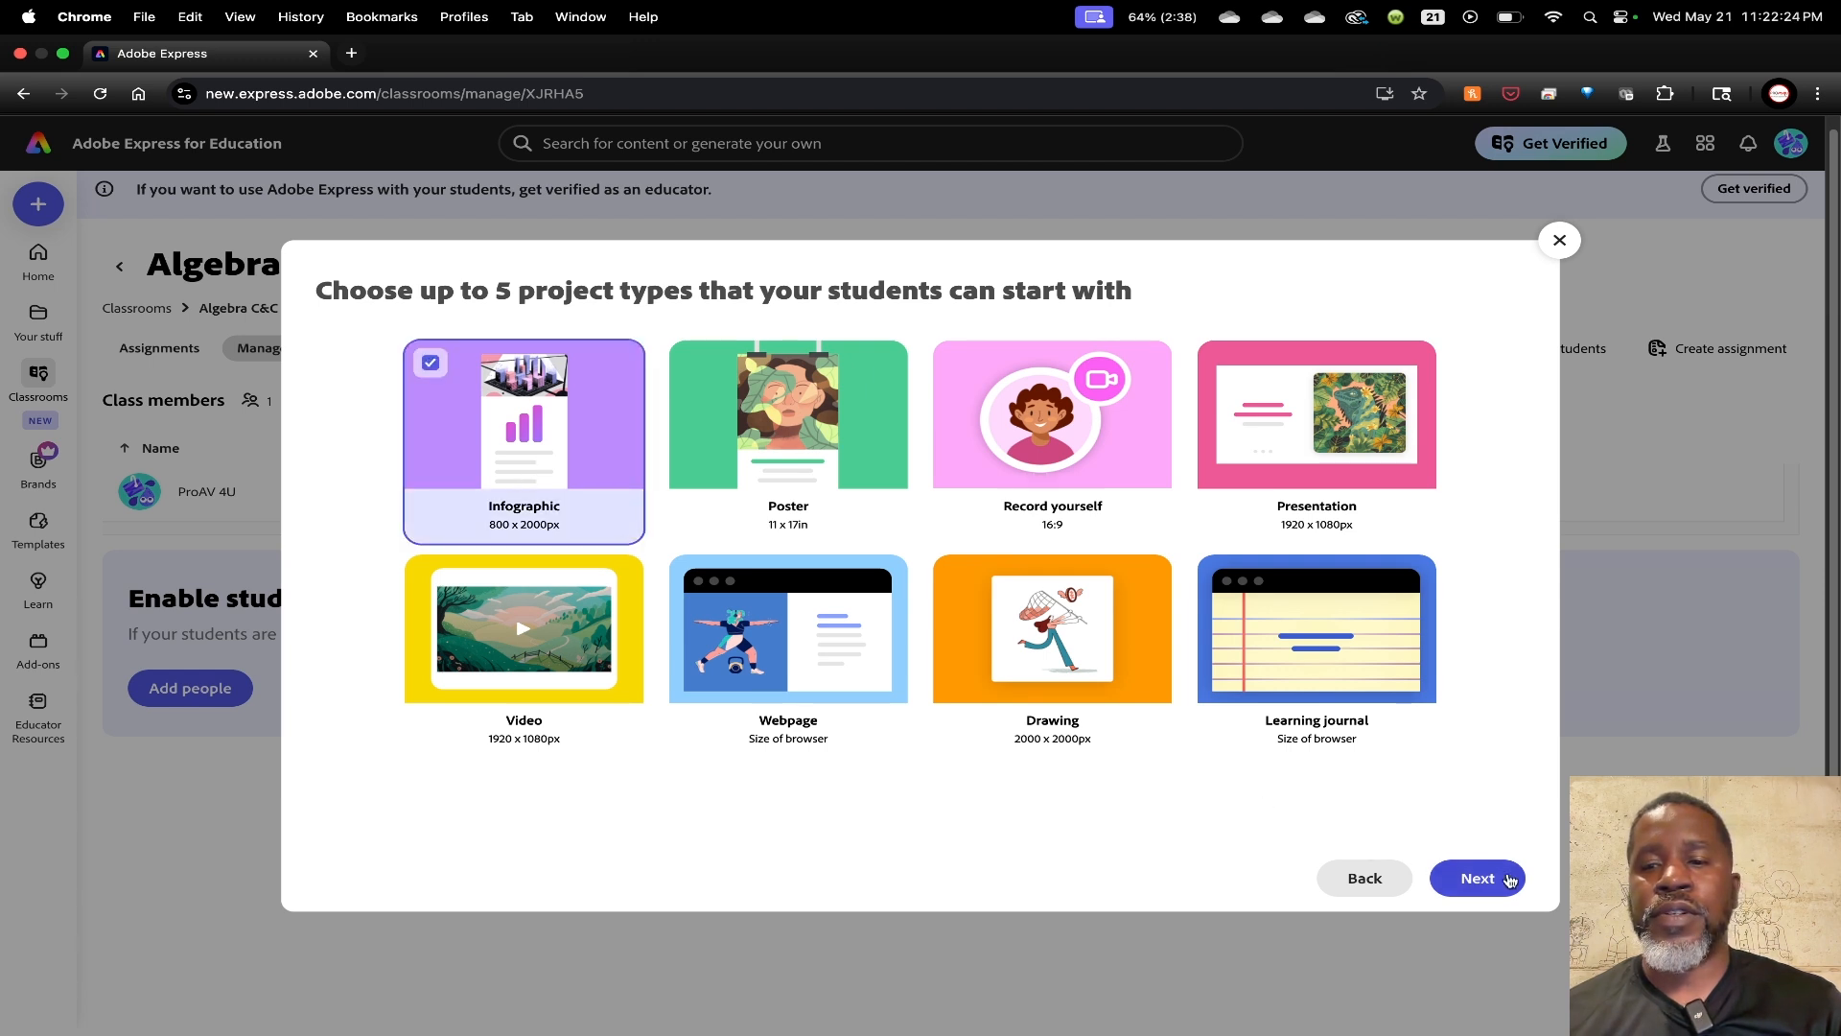
click(1443, 875)
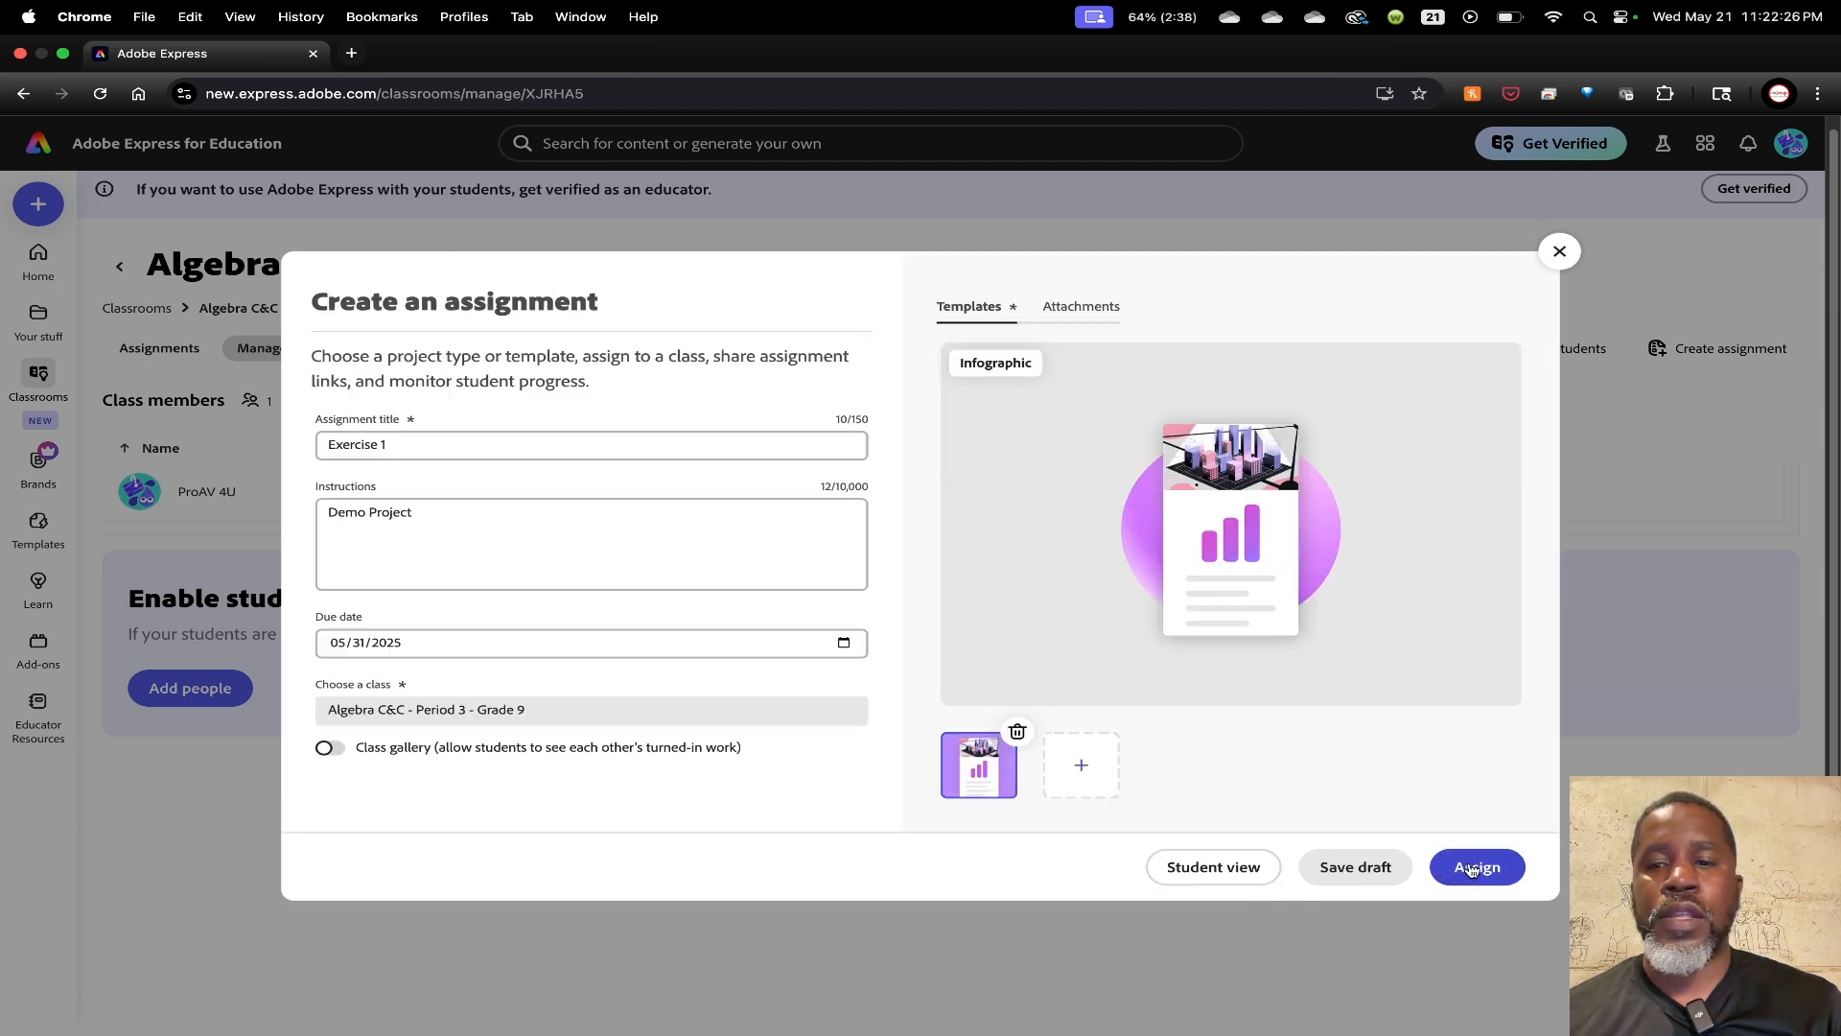
click(1474, 868)
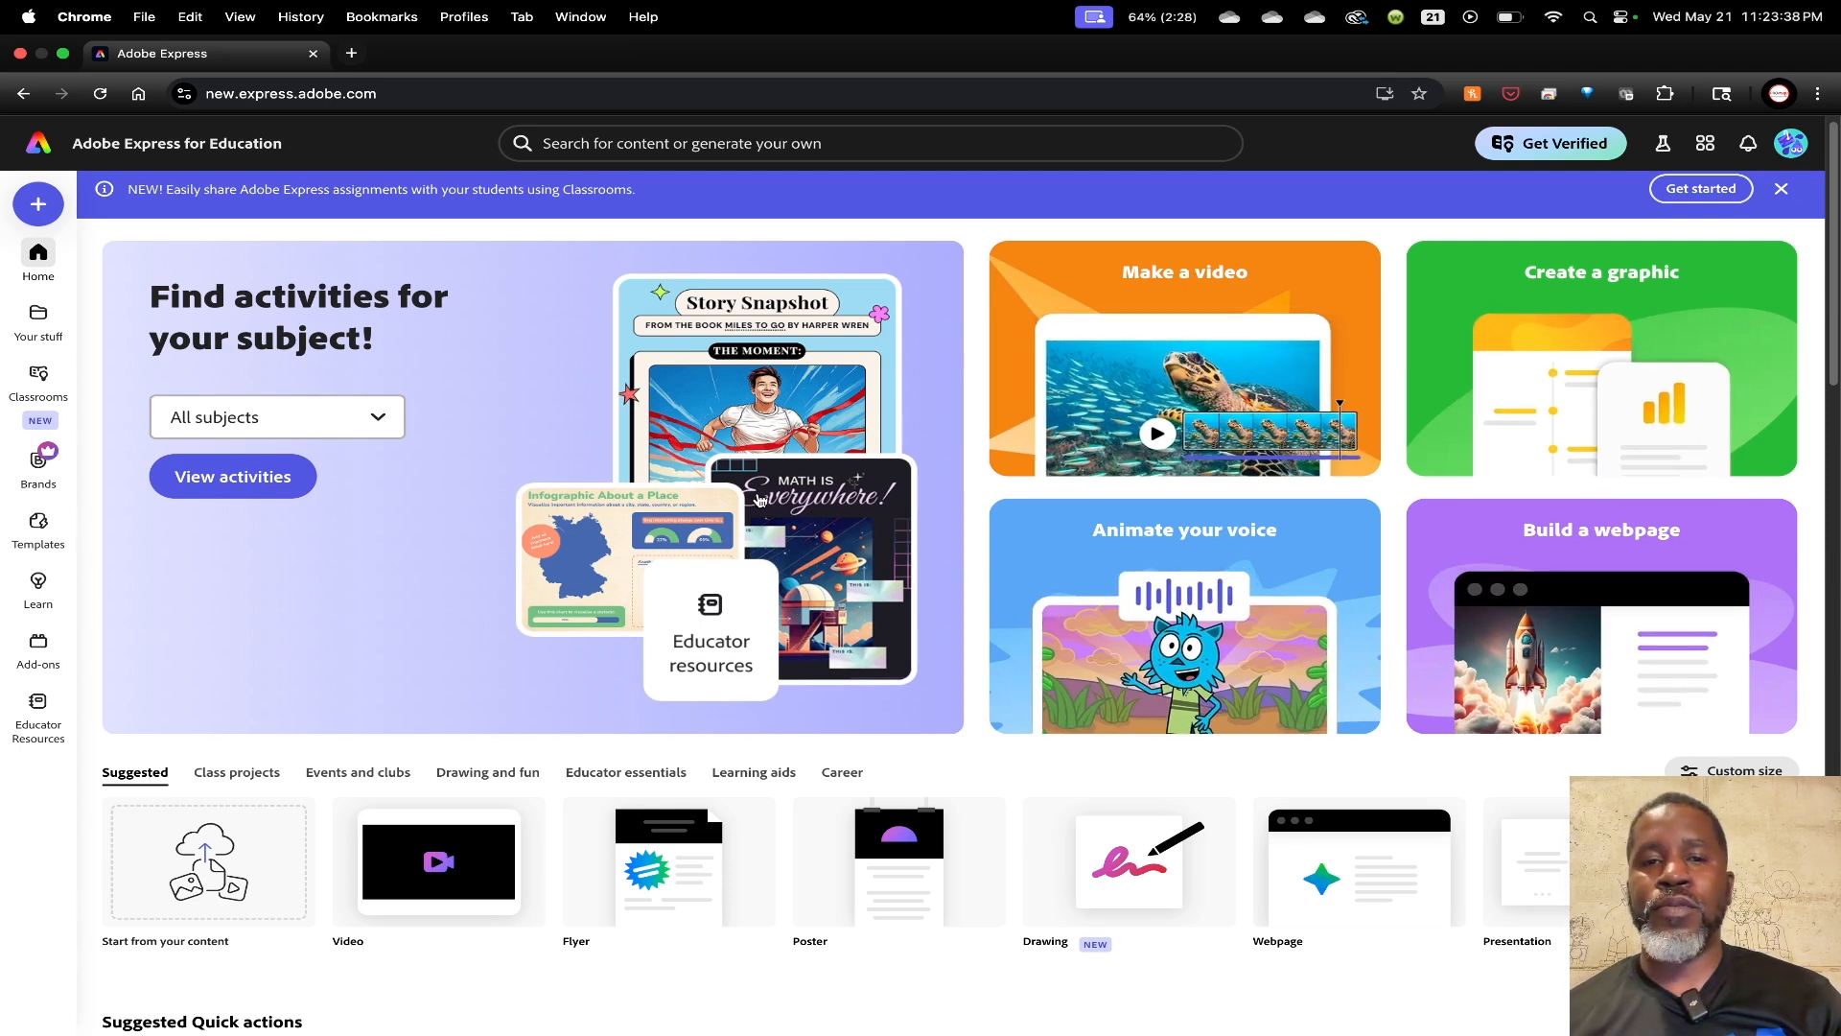
Scroll the home page down to the Class projects templates, such as Poster and Infographic
scroll(783, 589, down, 1)
scroll(783, 589, down, 3)
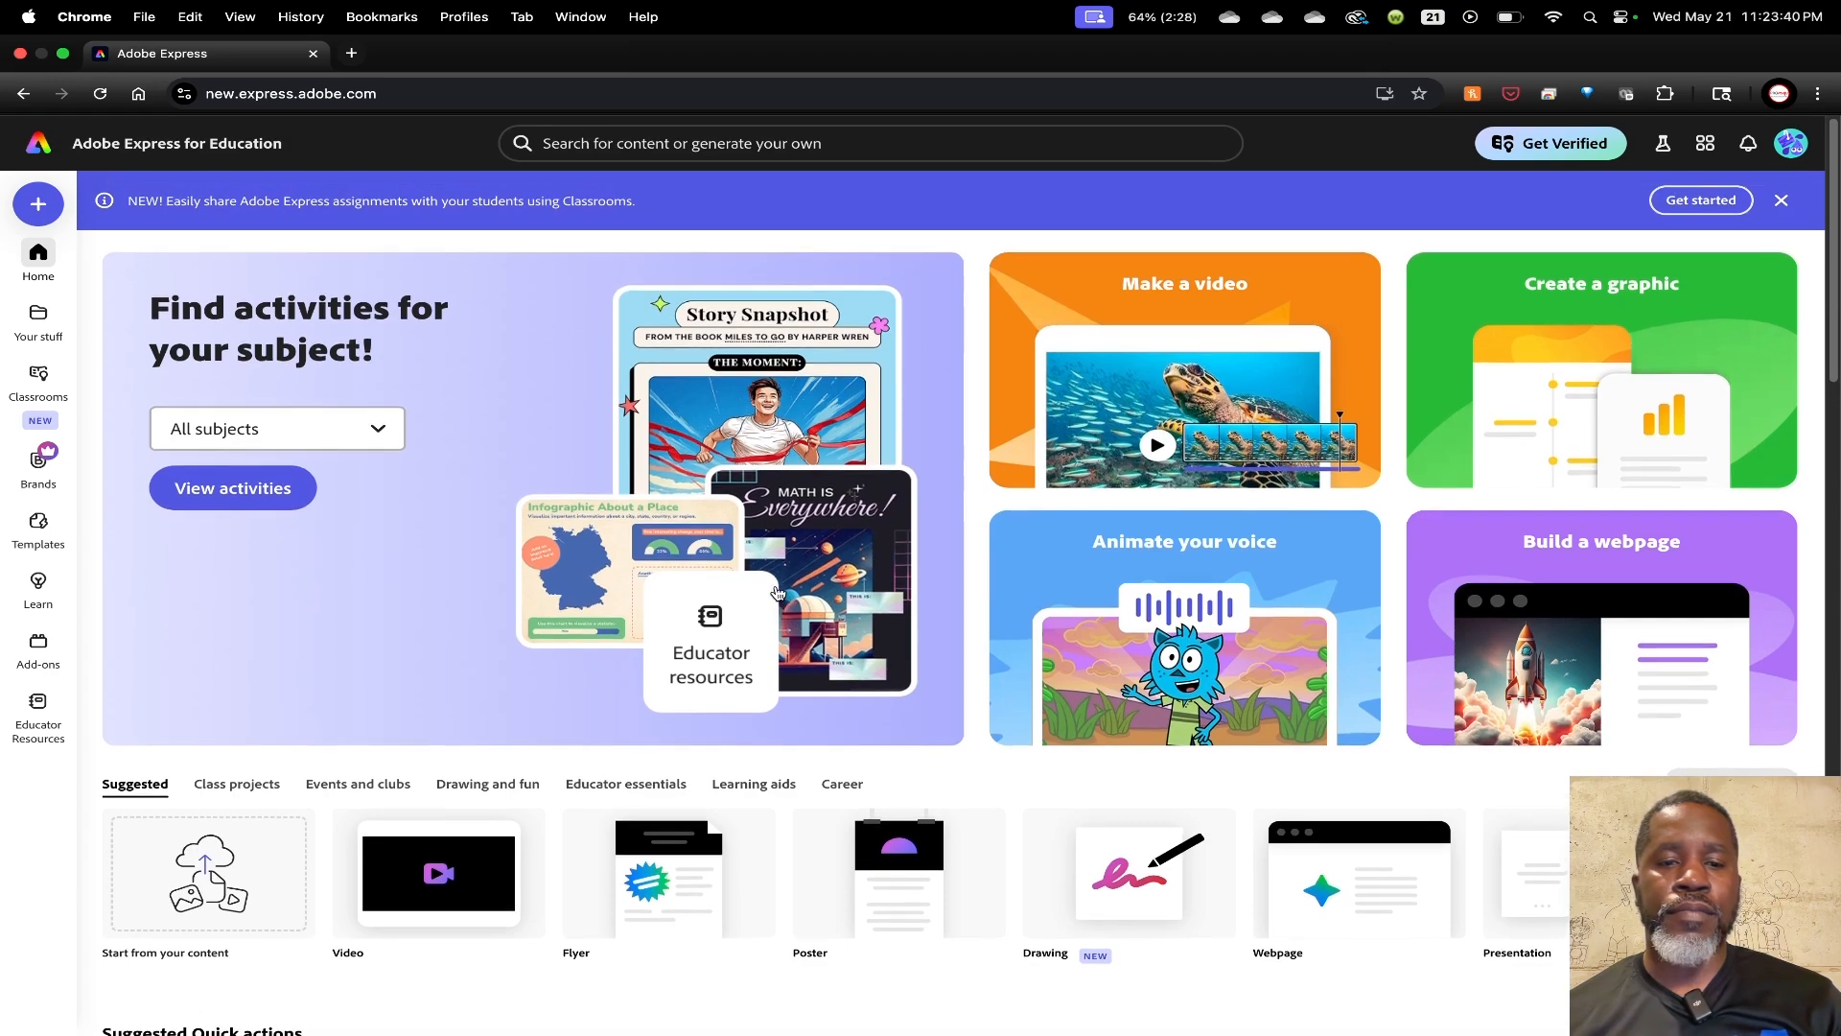
scroll(884, 645, down, 5)
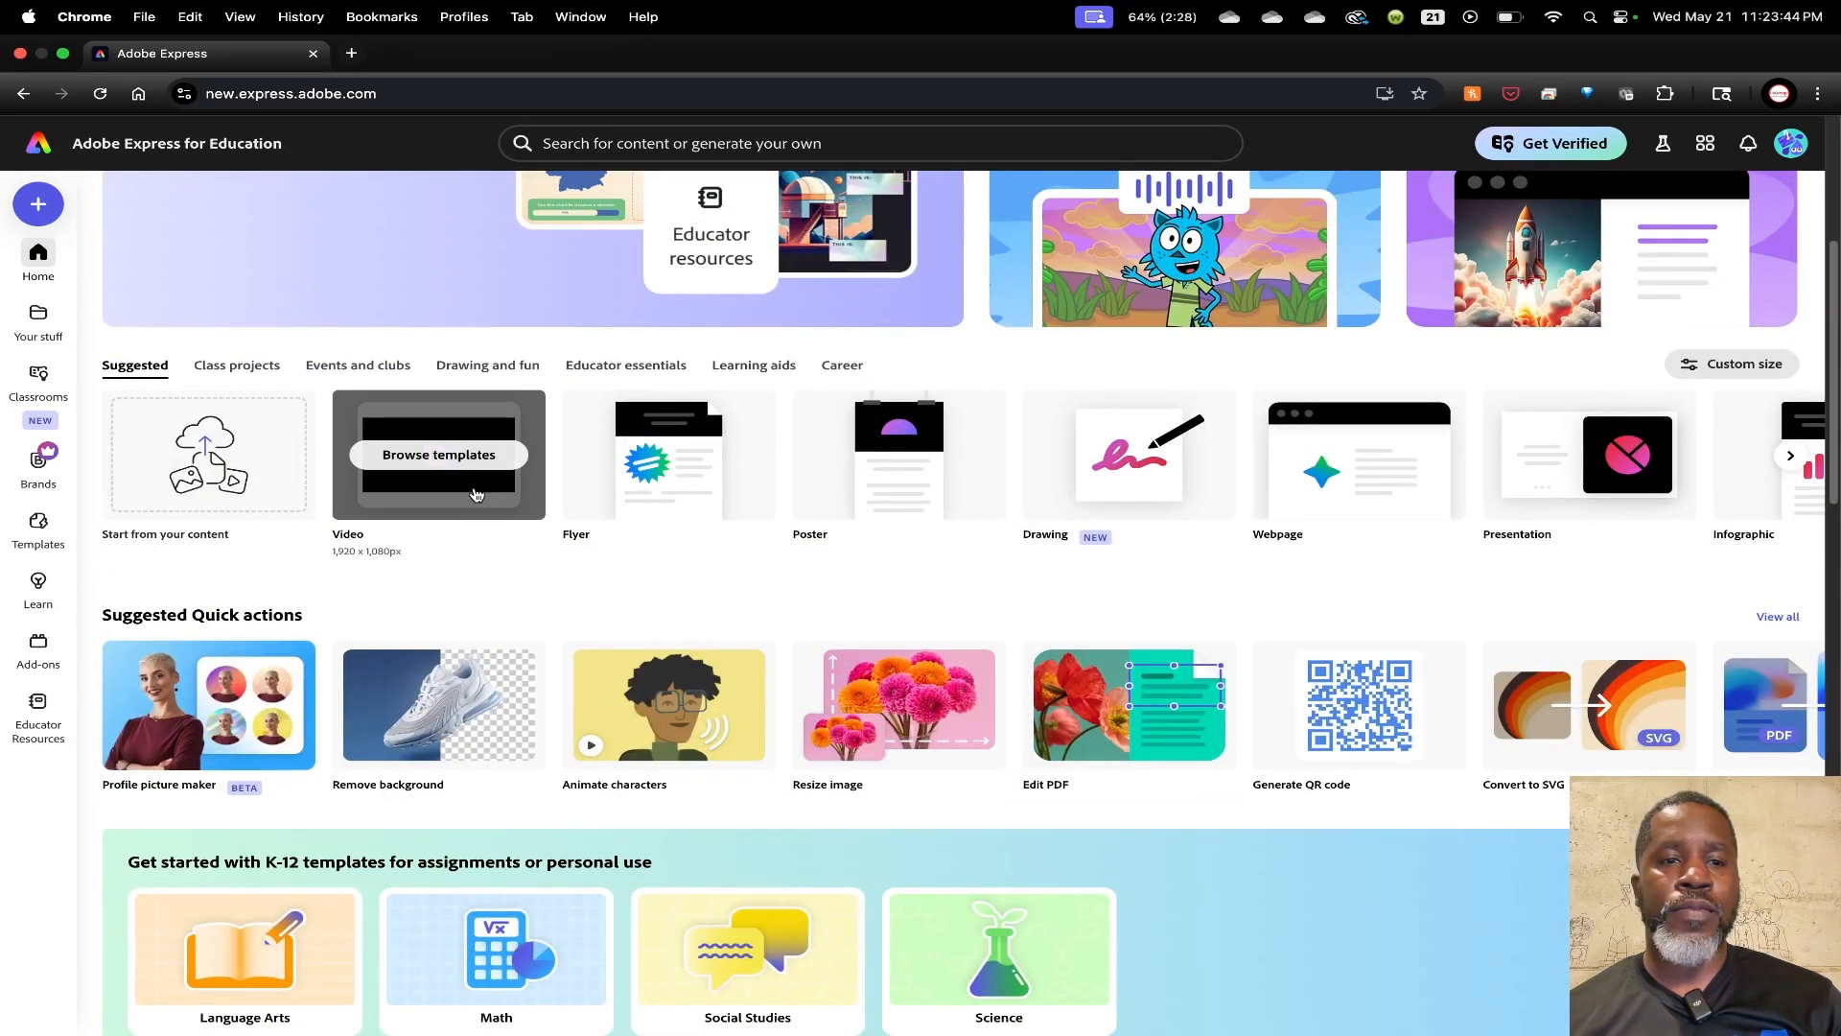
click(229, 371)
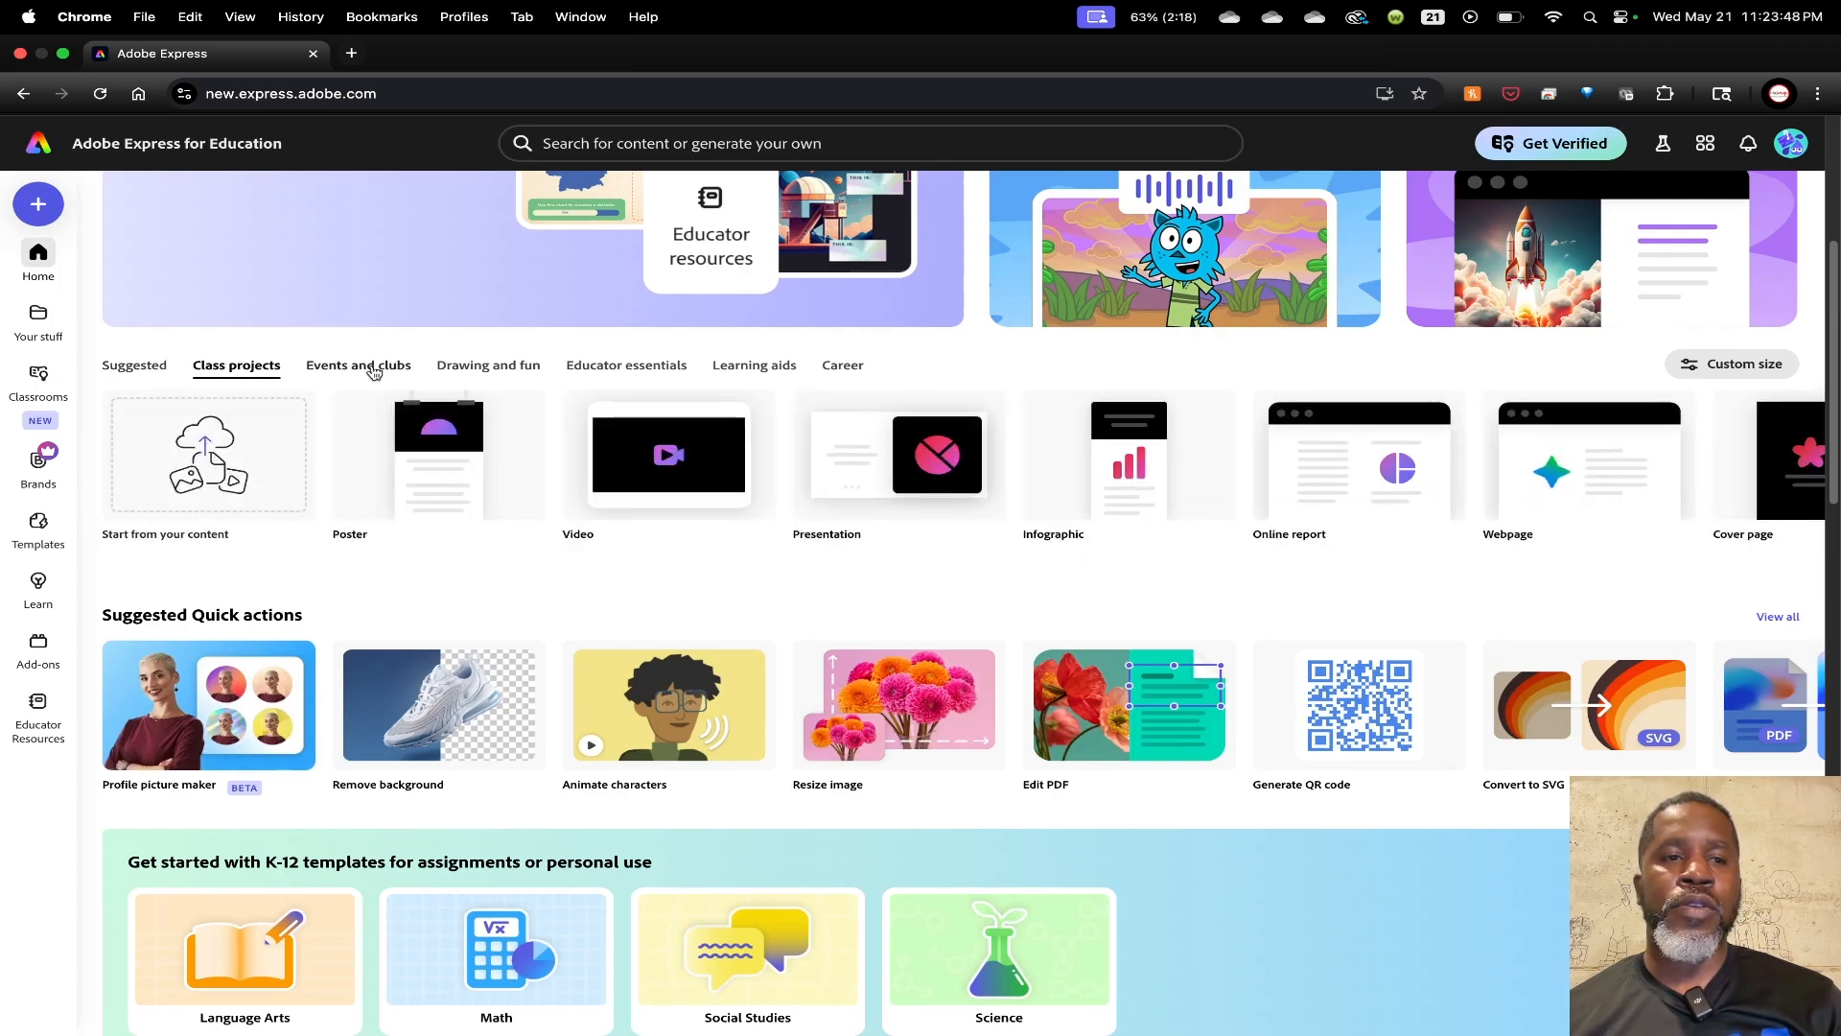